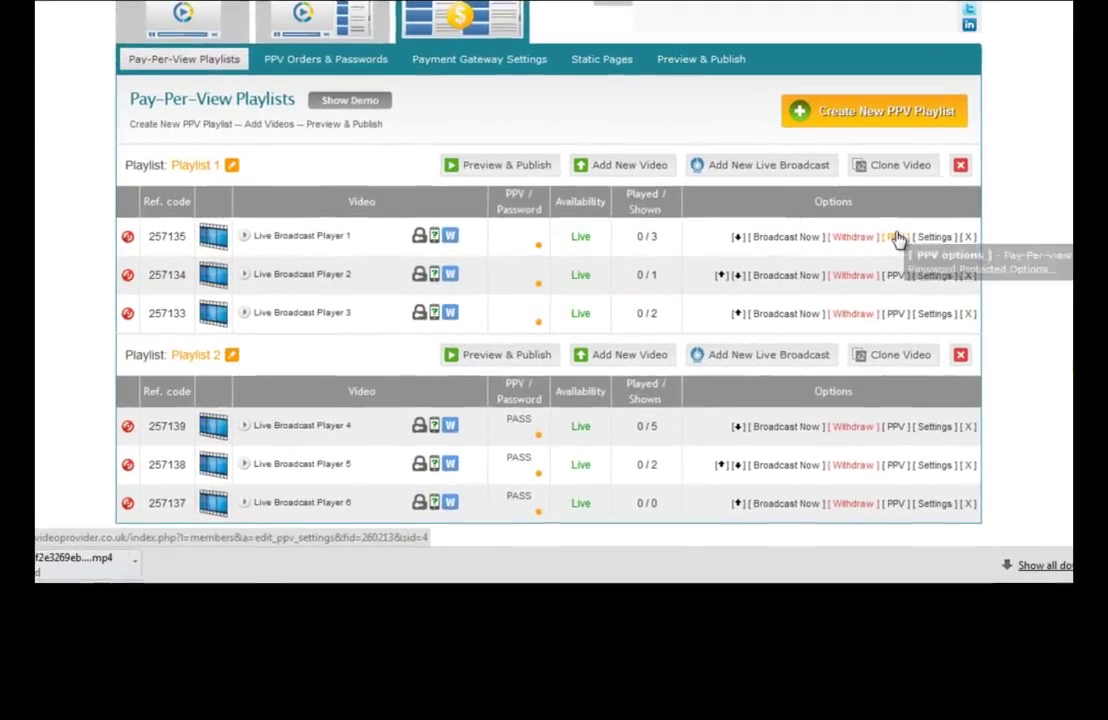
Step: Open Live Broadcast Player 1's pay-per-view settings, keeping the Time Restrictions Package selected
click(897, 237)
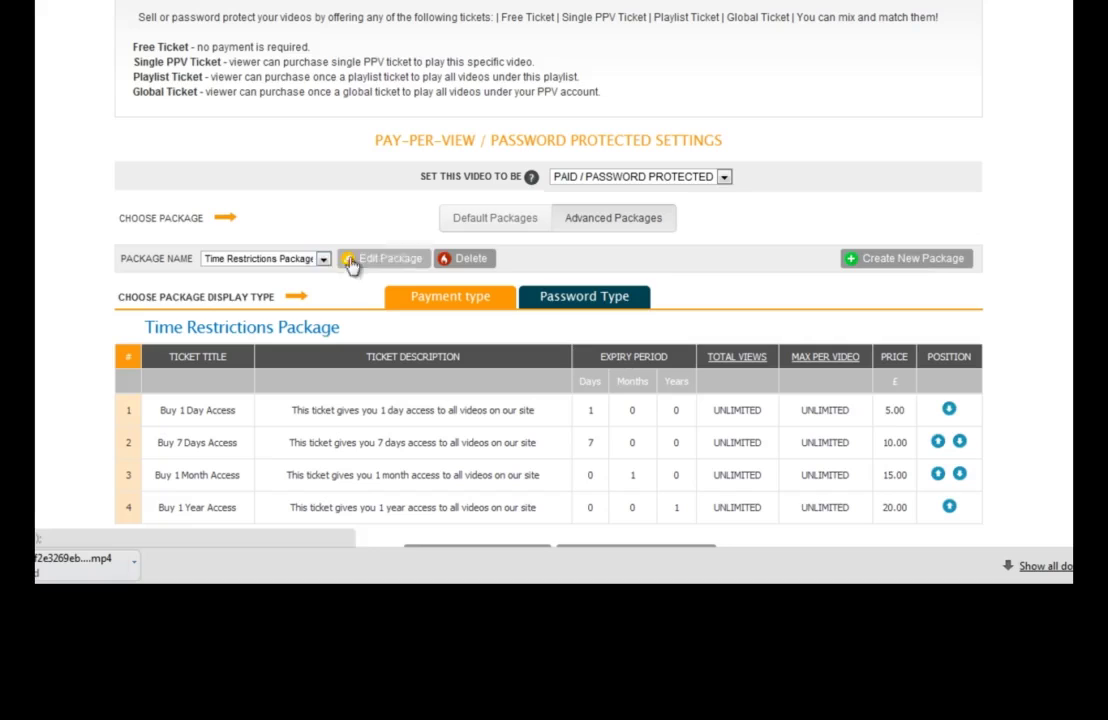
click(306, 260)
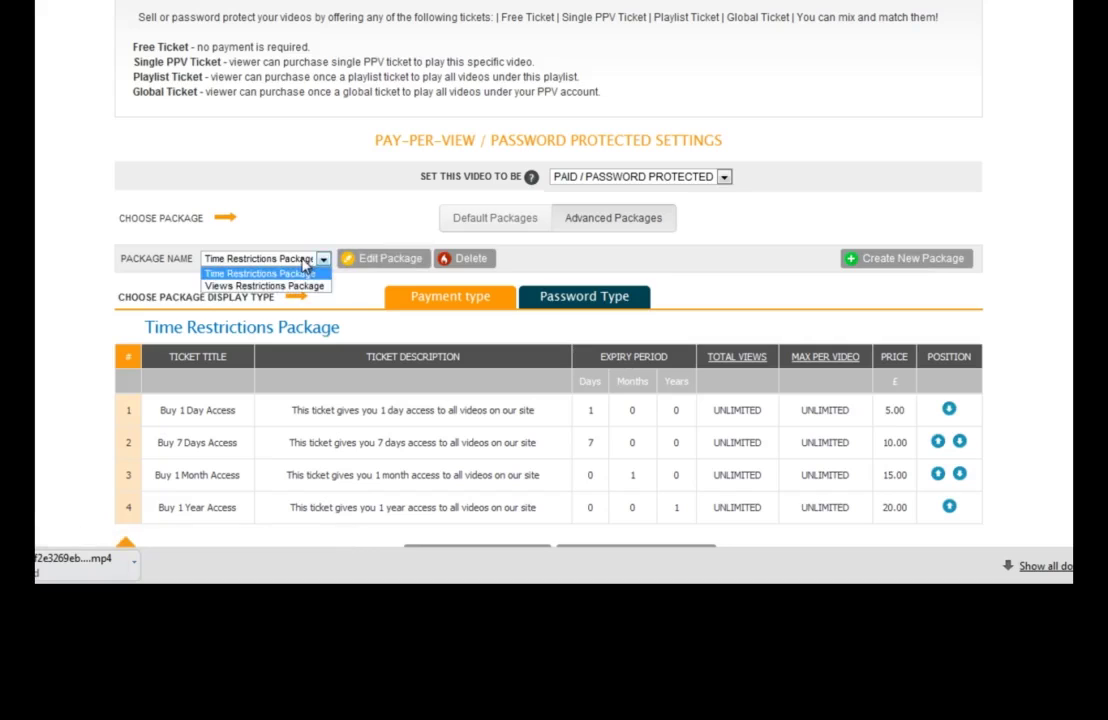
click(255, 278)
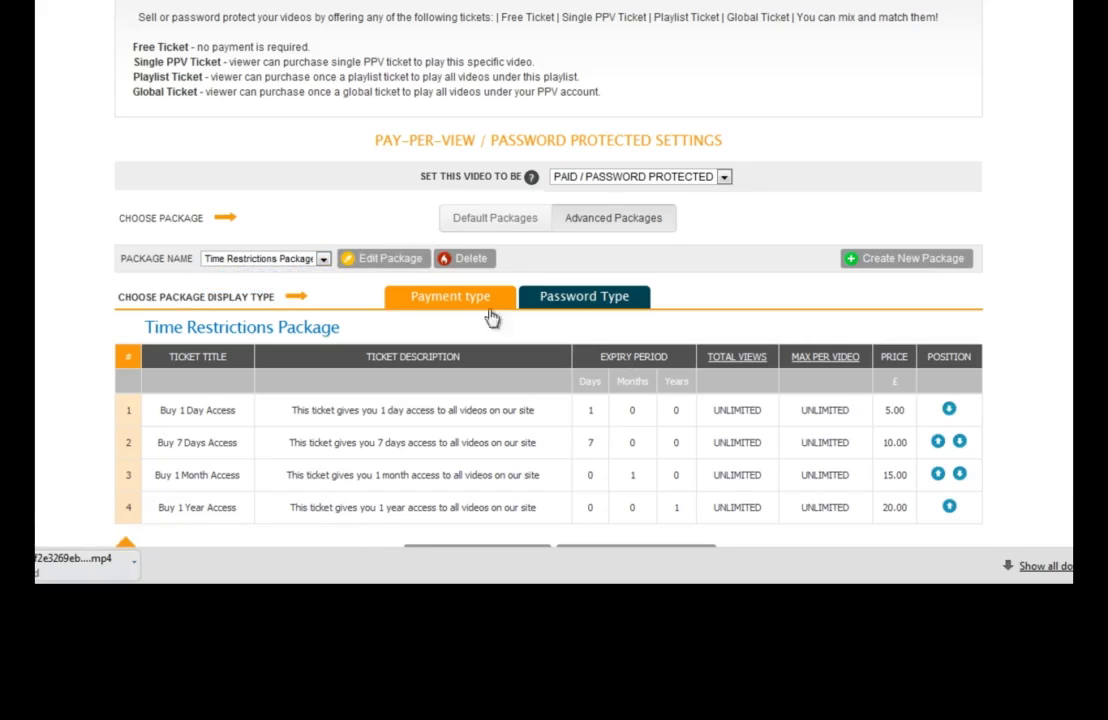
Step: Switch to password tickets and set the generated passwords to expire after 30 days
click(590, 298)
click(255, 298)
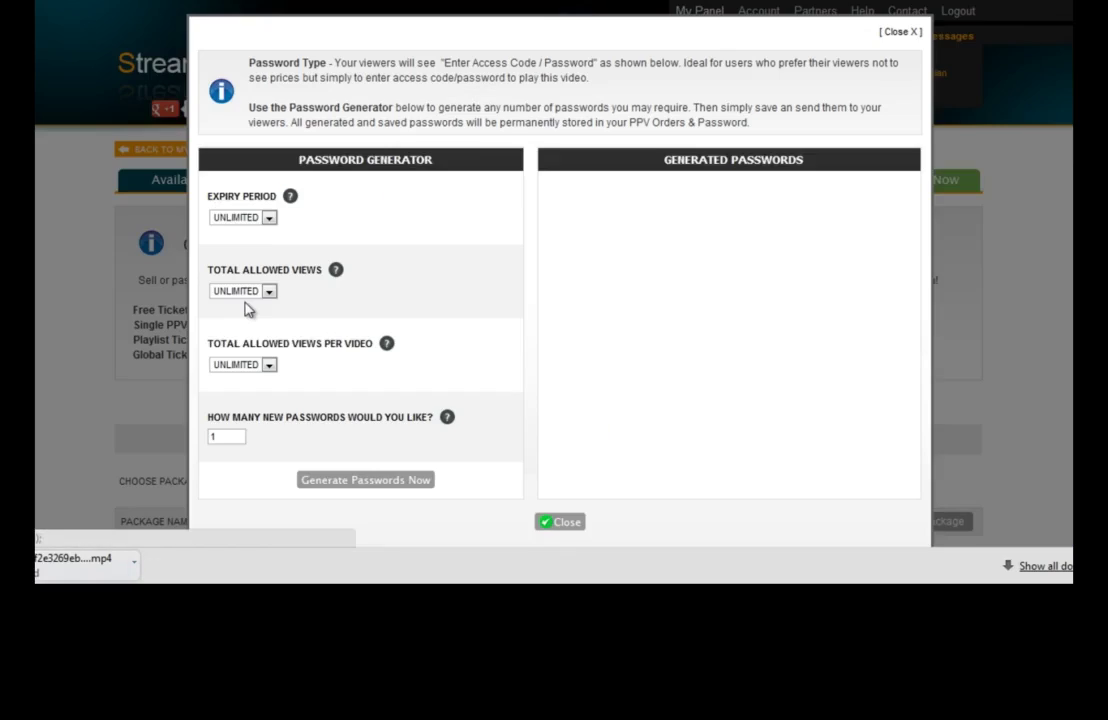
click(268, 218)
click(232, 244)
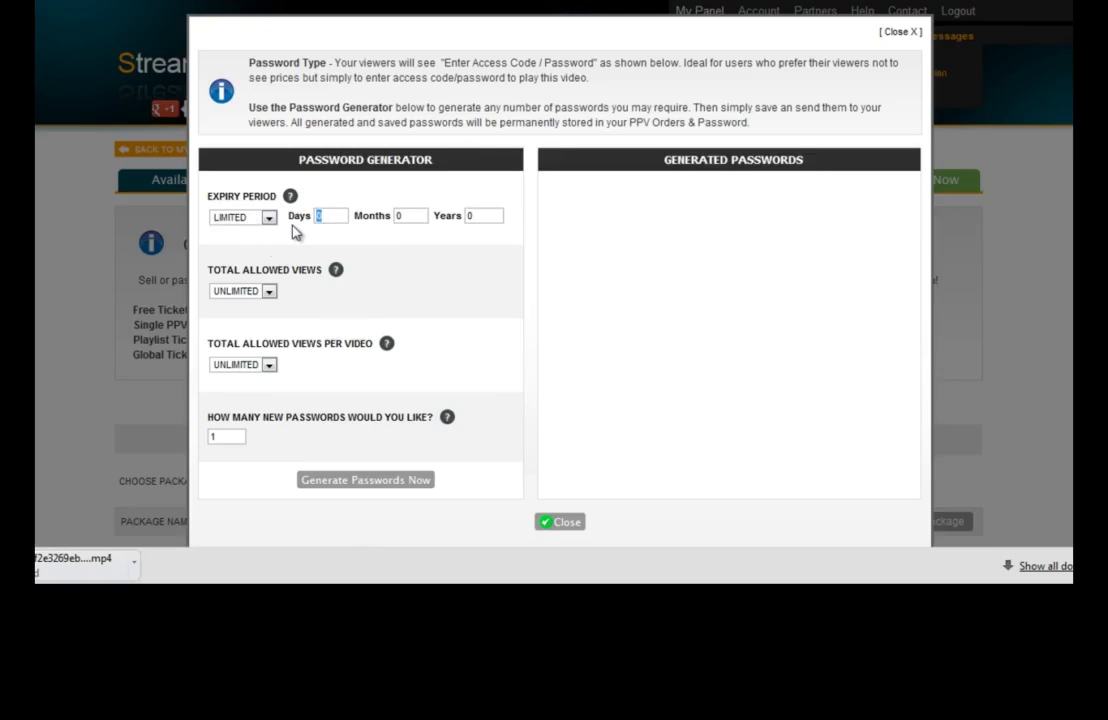
text(0)
Step: Limit views to 10 total and 2 per video, then generate and save five passwords
click(258, 298)
click(232, 316)
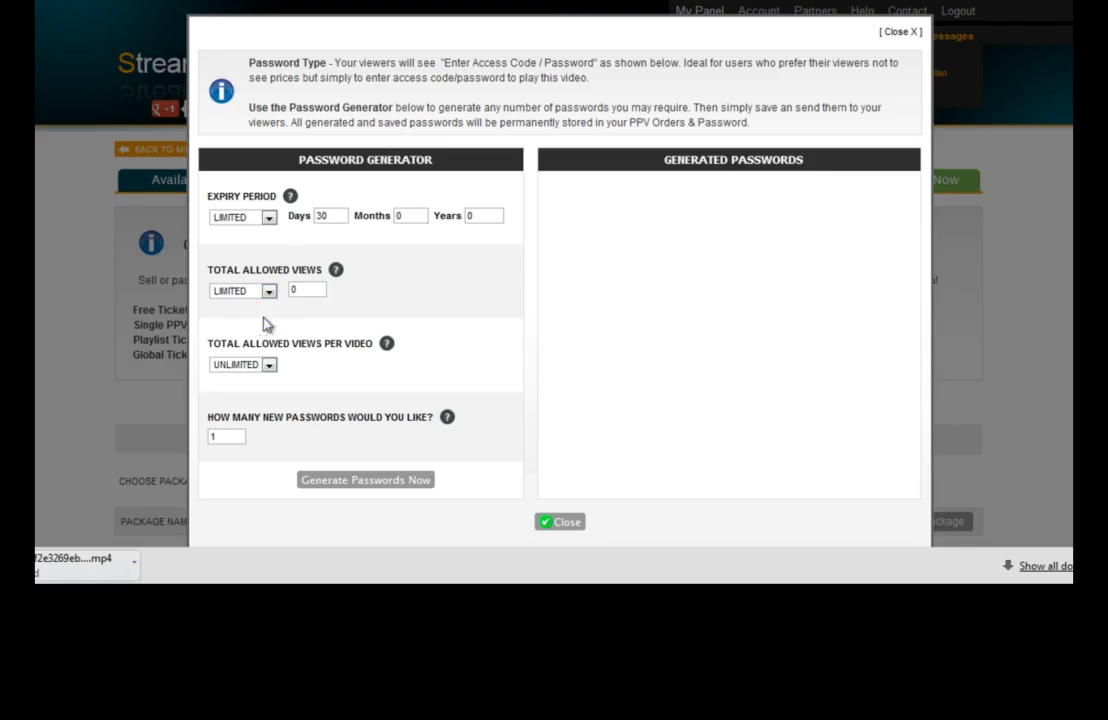
double_click(313, 291)
text(1)
click(269, 367)
click(244, 390)
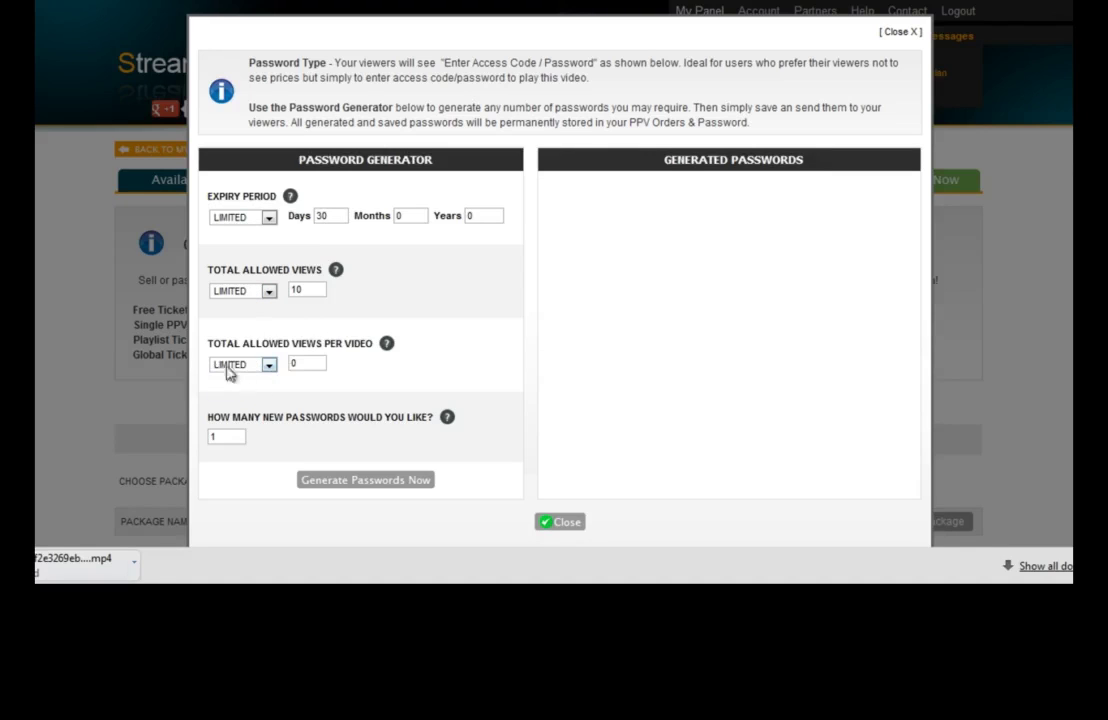
double_click(300, 363)
text(2)
click(330, 484)
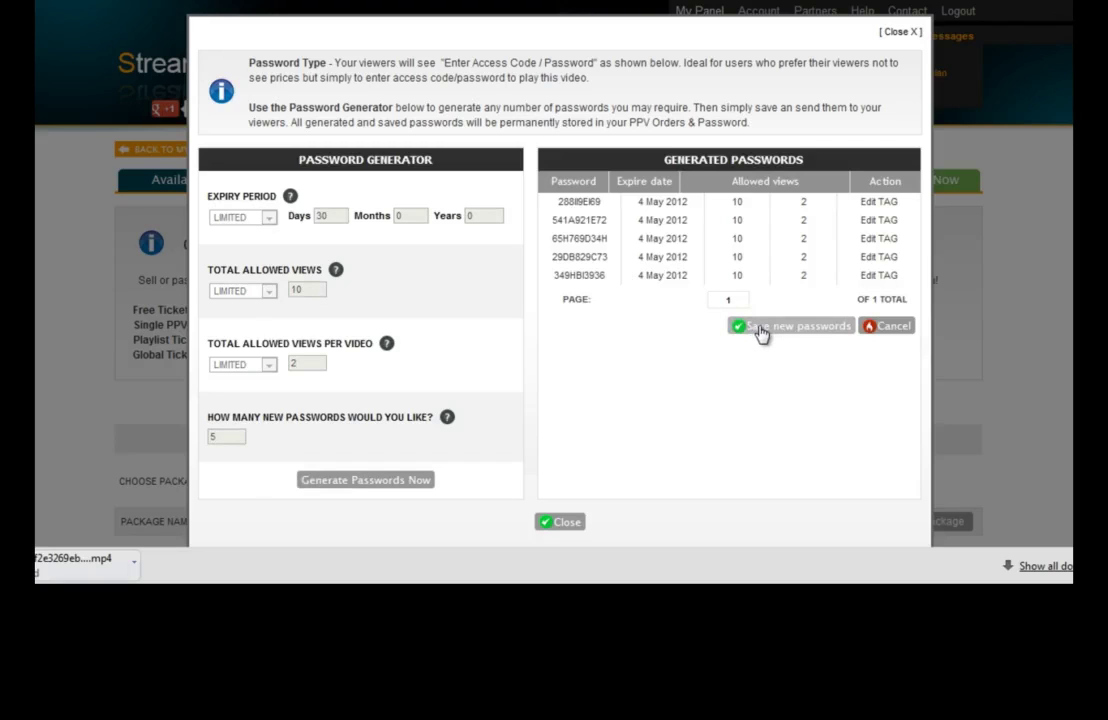
click(760, 330)
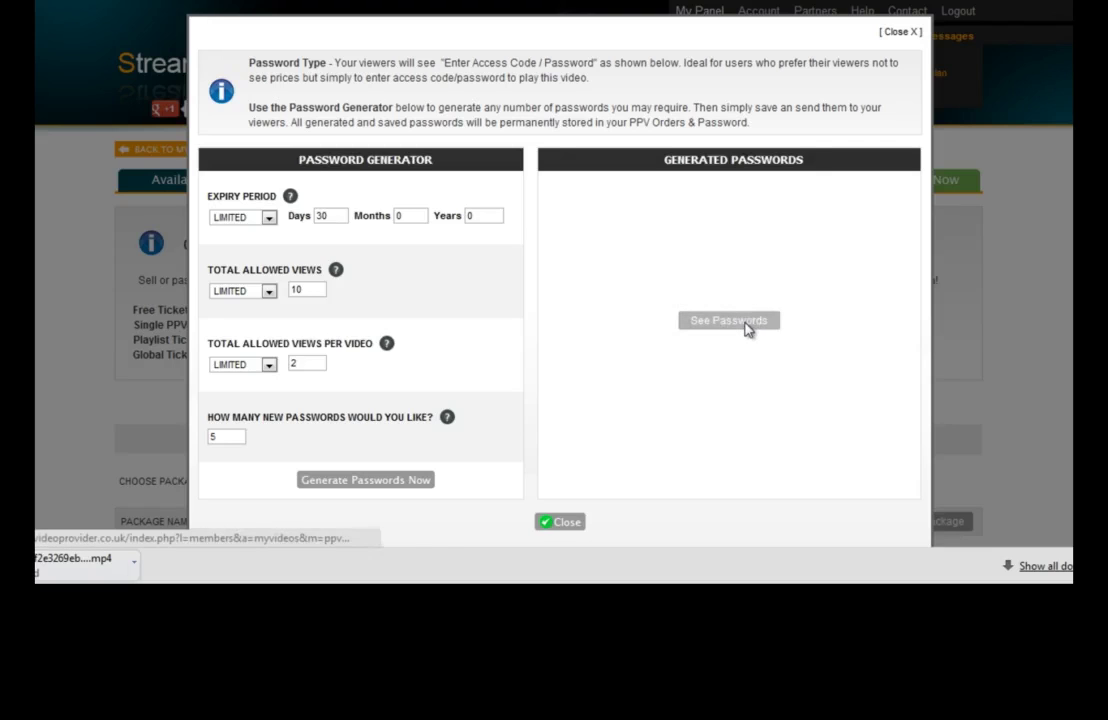
Step: Go to the stored PPV orders and passwords list and scroll to the Passwords table
click(746, 328)
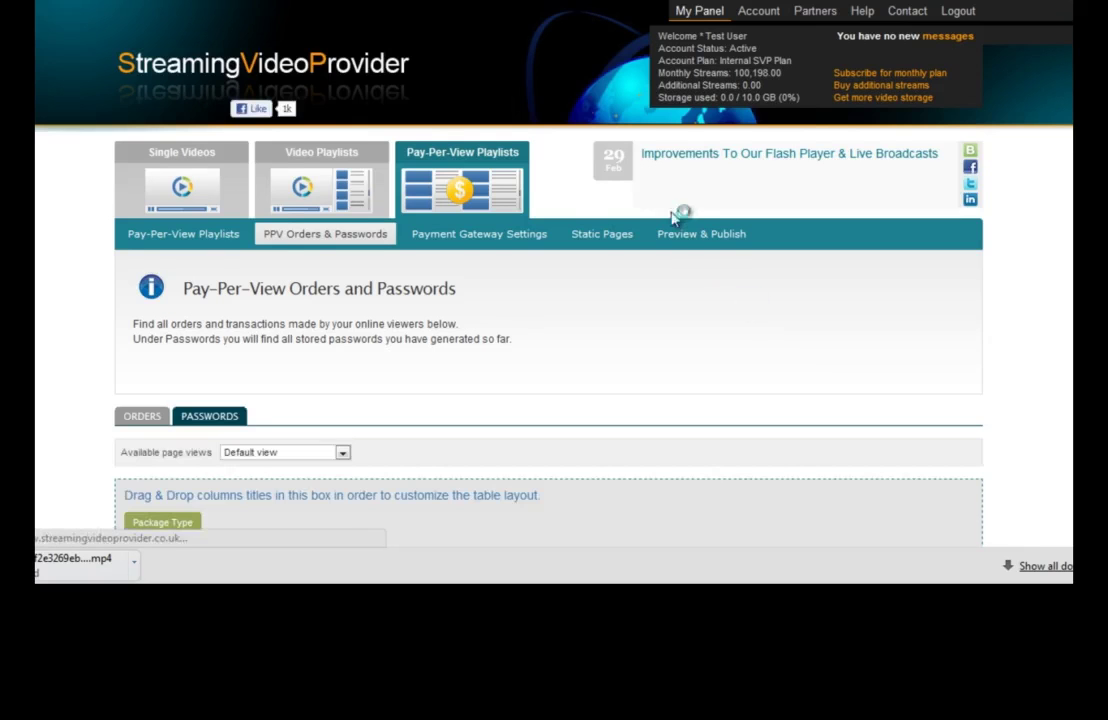
scroll(440, 155, down, 1)
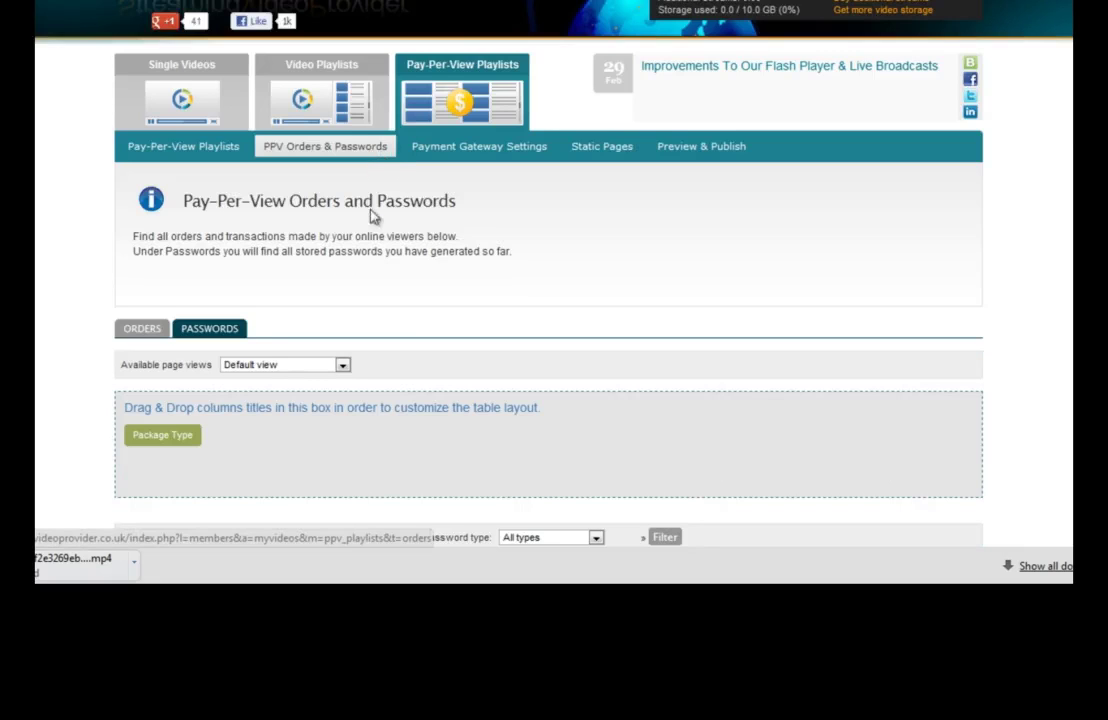
scroll(215, 300, down, 1)
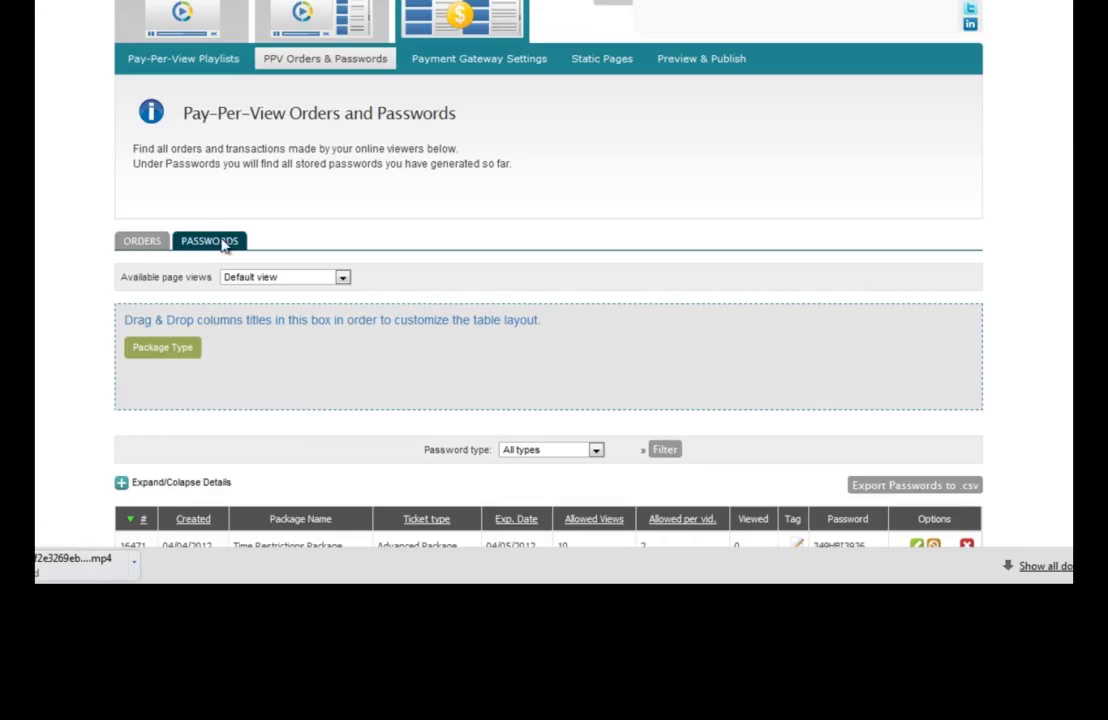
scroll(228, 252, down, 2)
scroll(230, 262, down, 1)
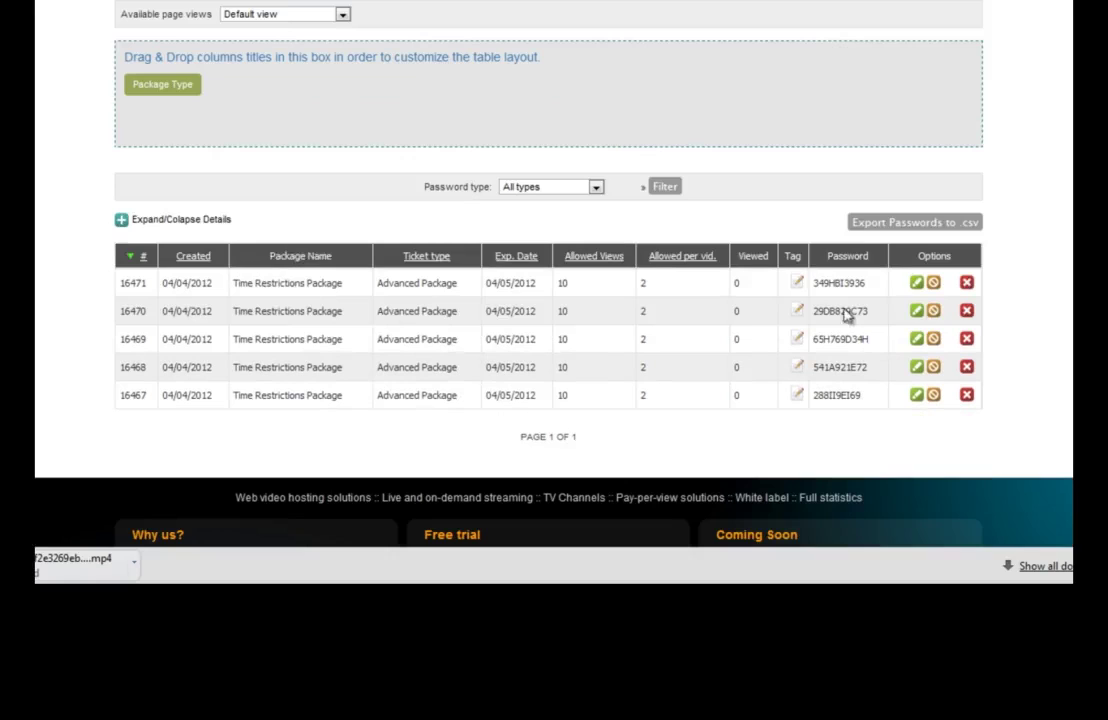
drag(871, 283, 813, 284)
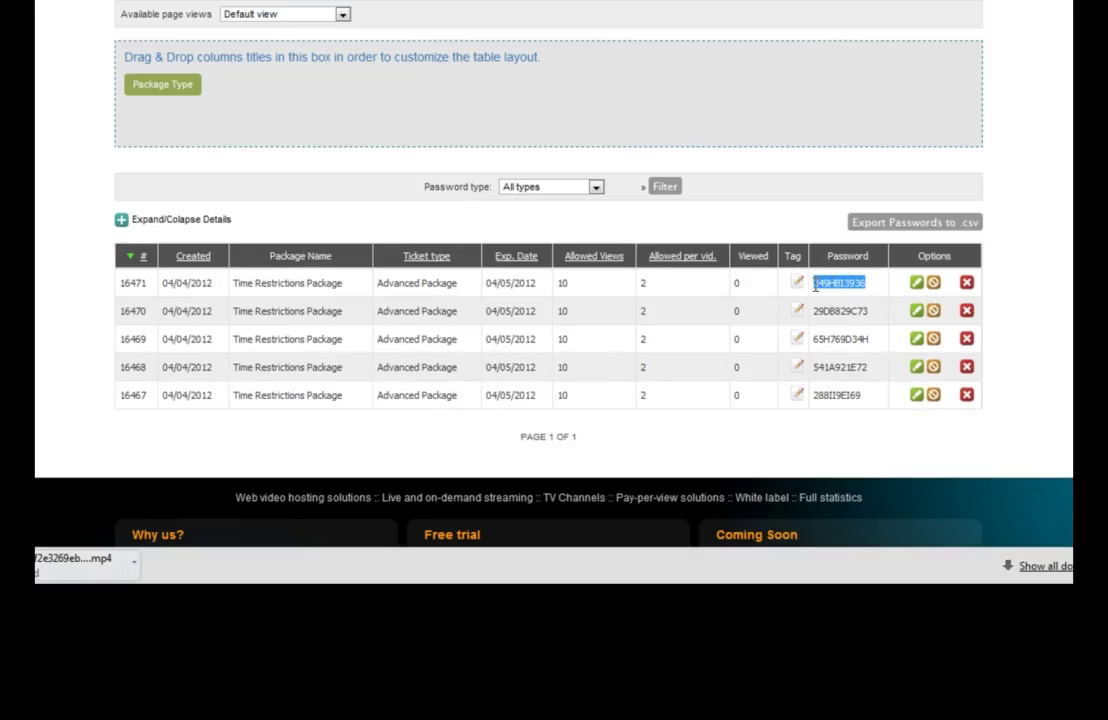
drag(873, 314, 812, 312)
click(871, 290)
drag(866, 284, 819, 285)
right_click(816, 286)
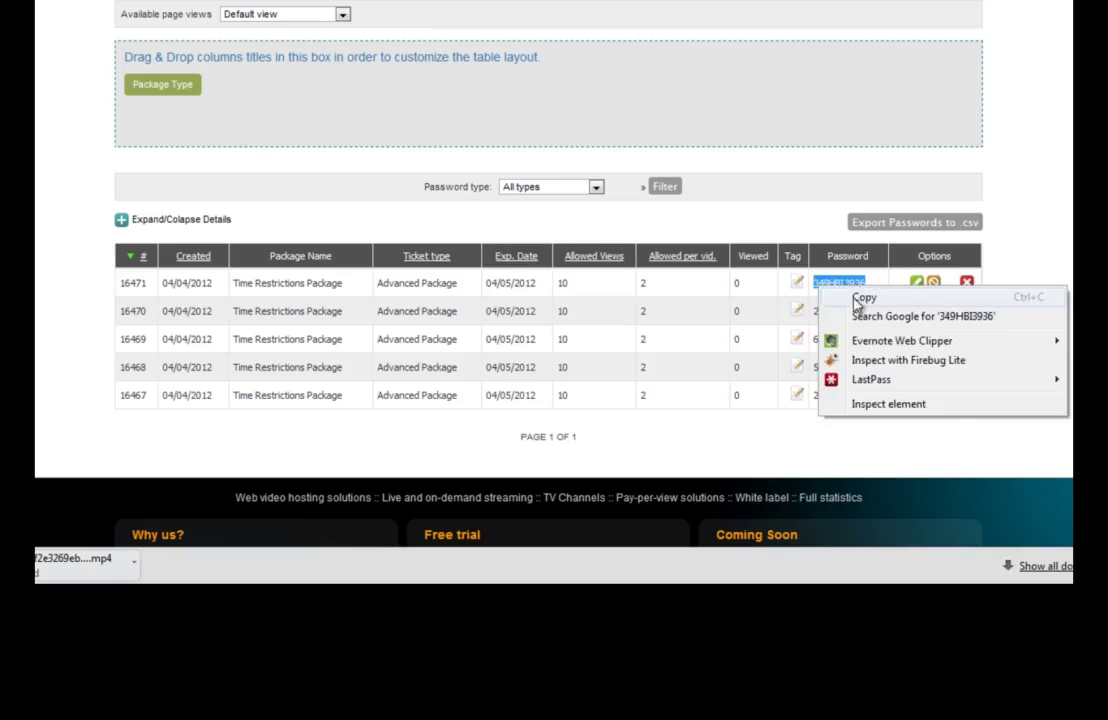
click(855, 298)
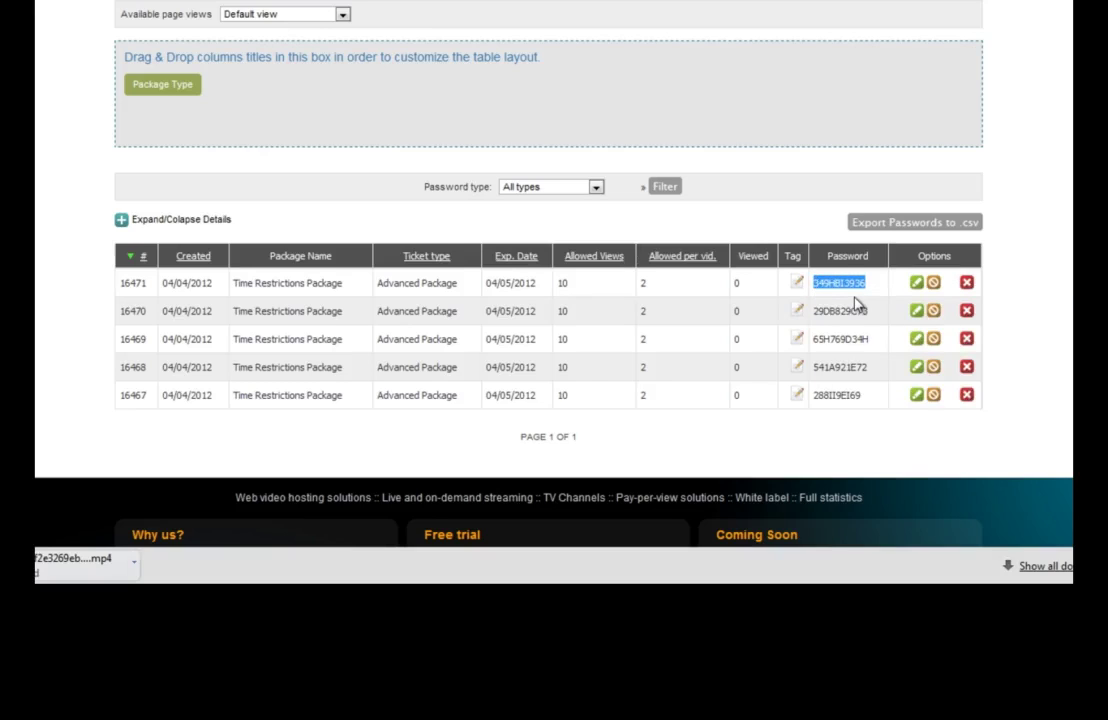
click(798, 285)
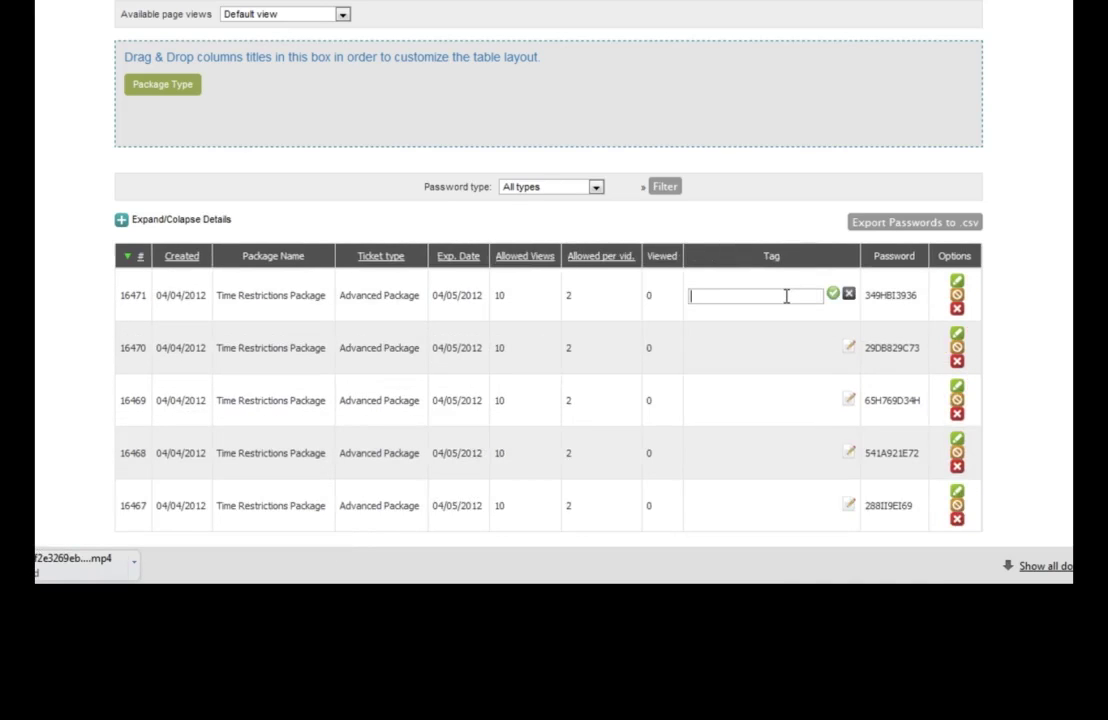
text(Viewer 1)
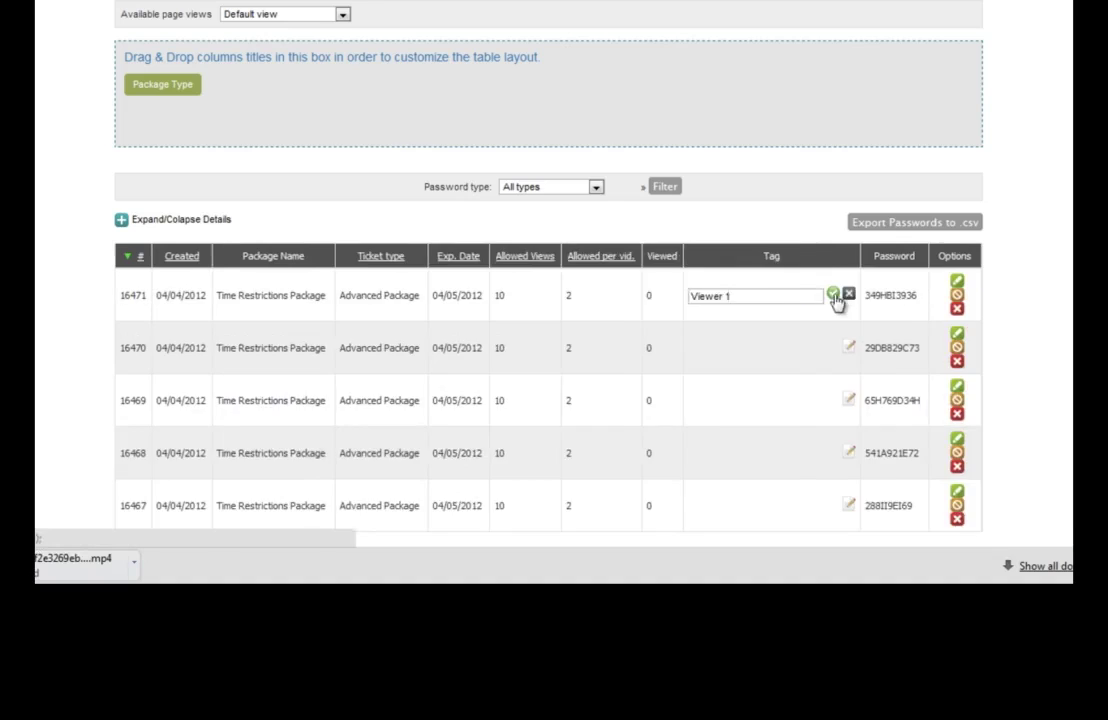
click(833, 293)
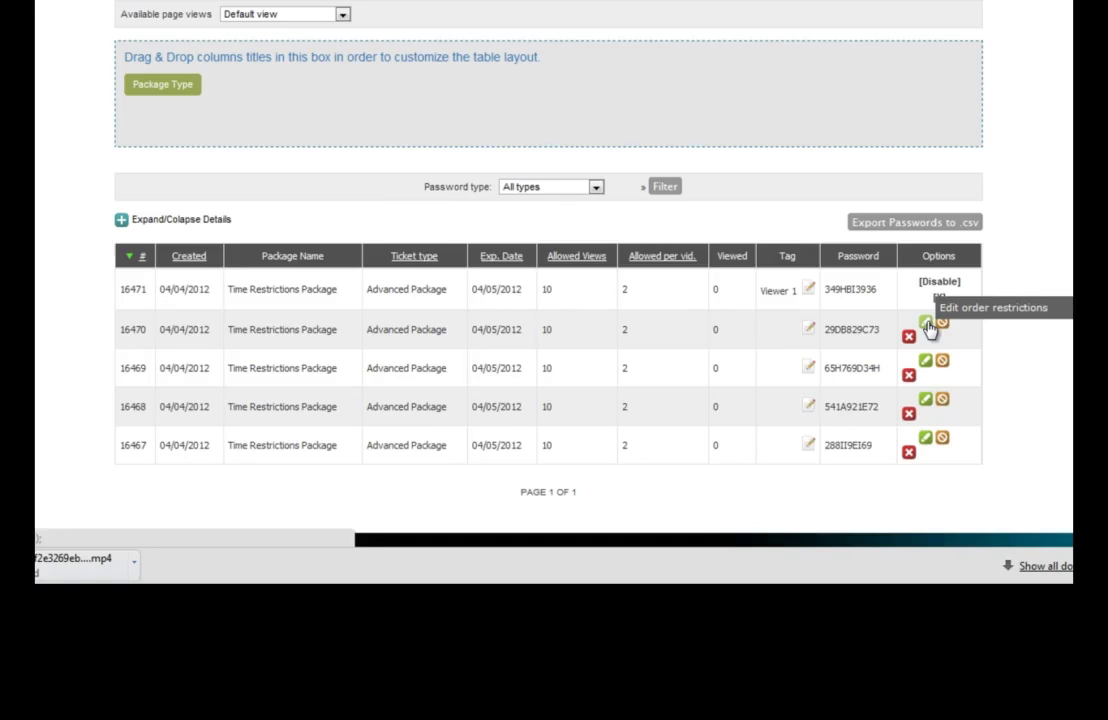
click(927, 326)
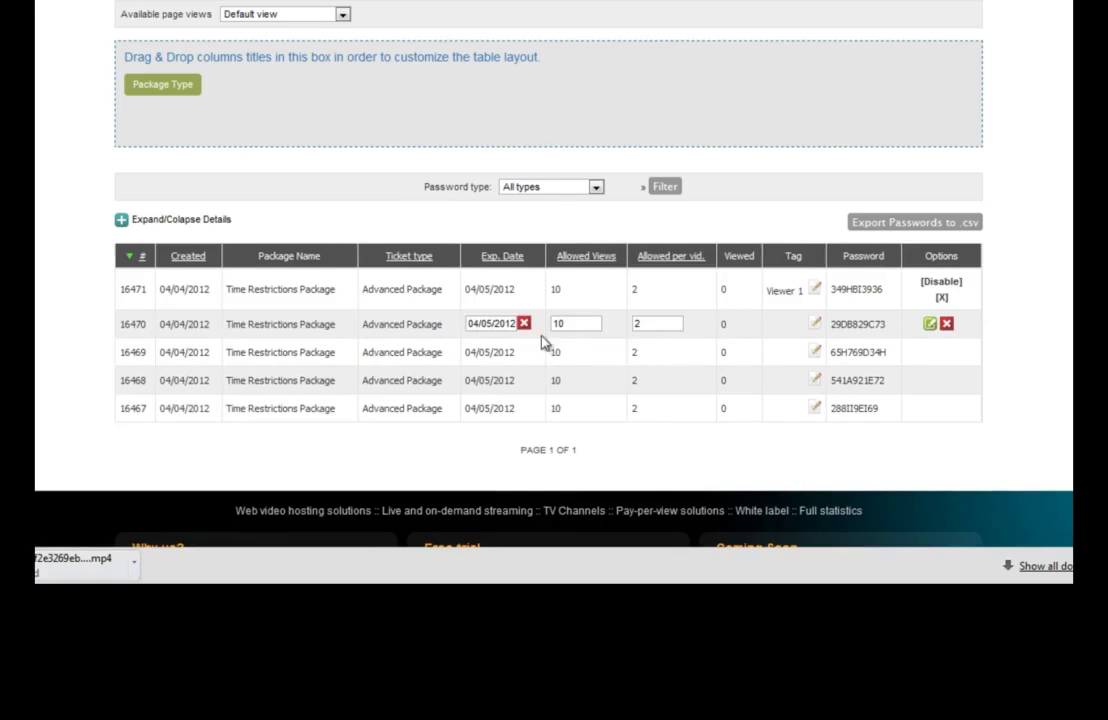
click(505, 326)
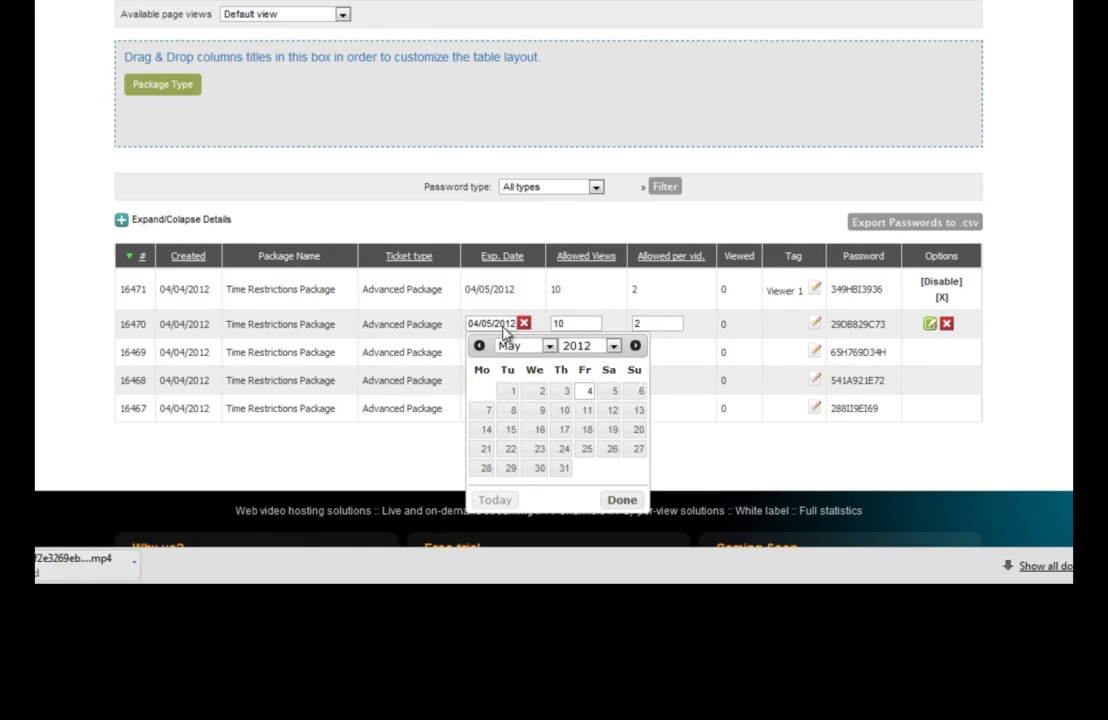
click(607, 392)
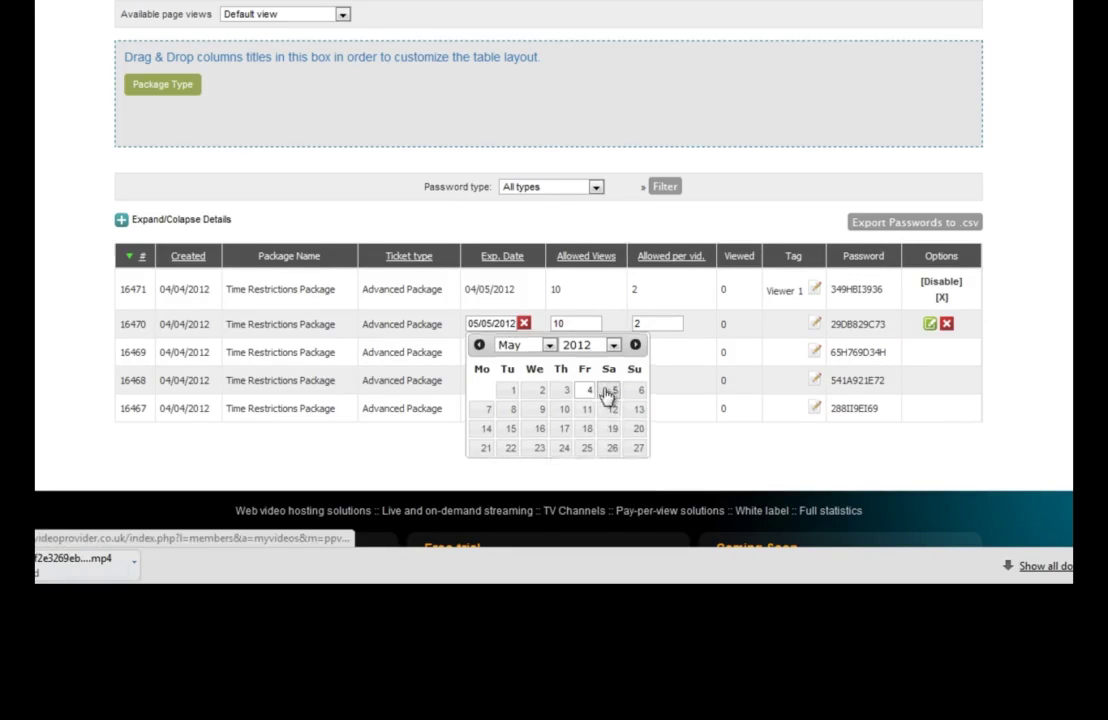
click(929, 326)
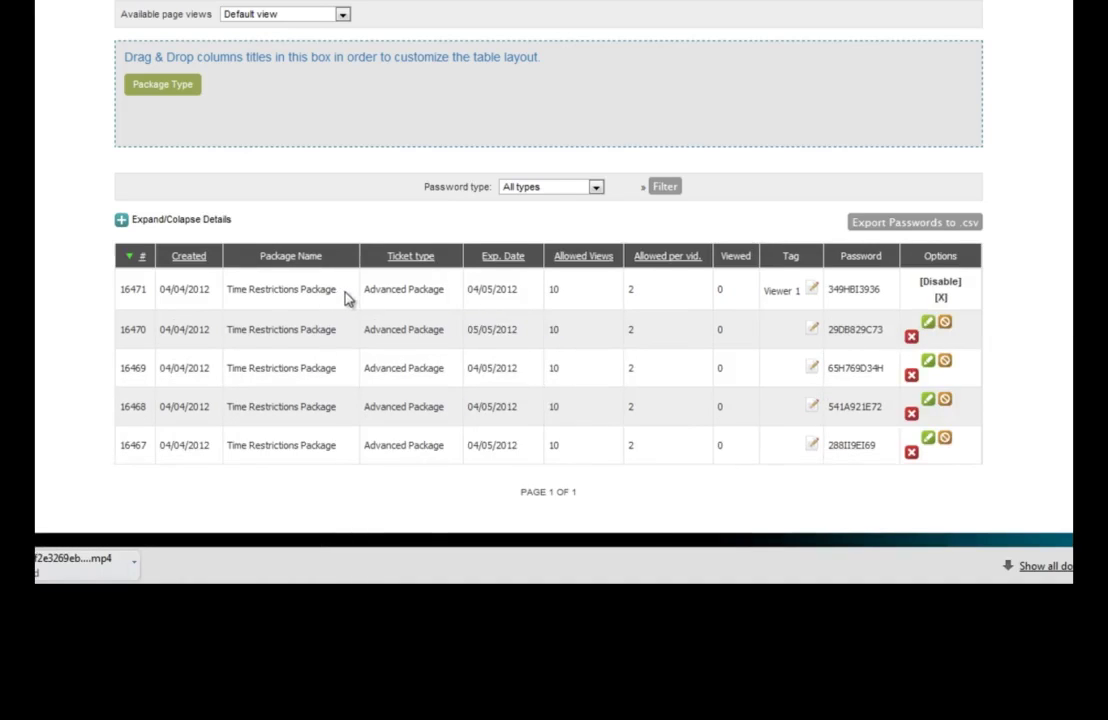
drag(338, 290, 231, 290)
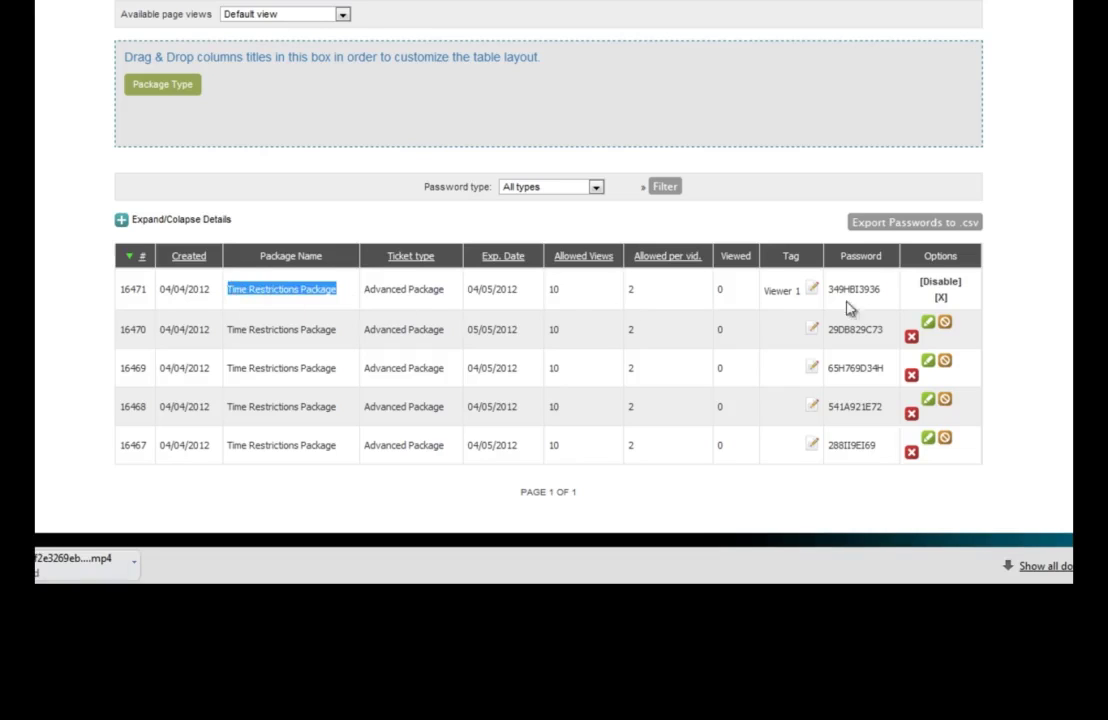
drag(888, 297, 831, 299)
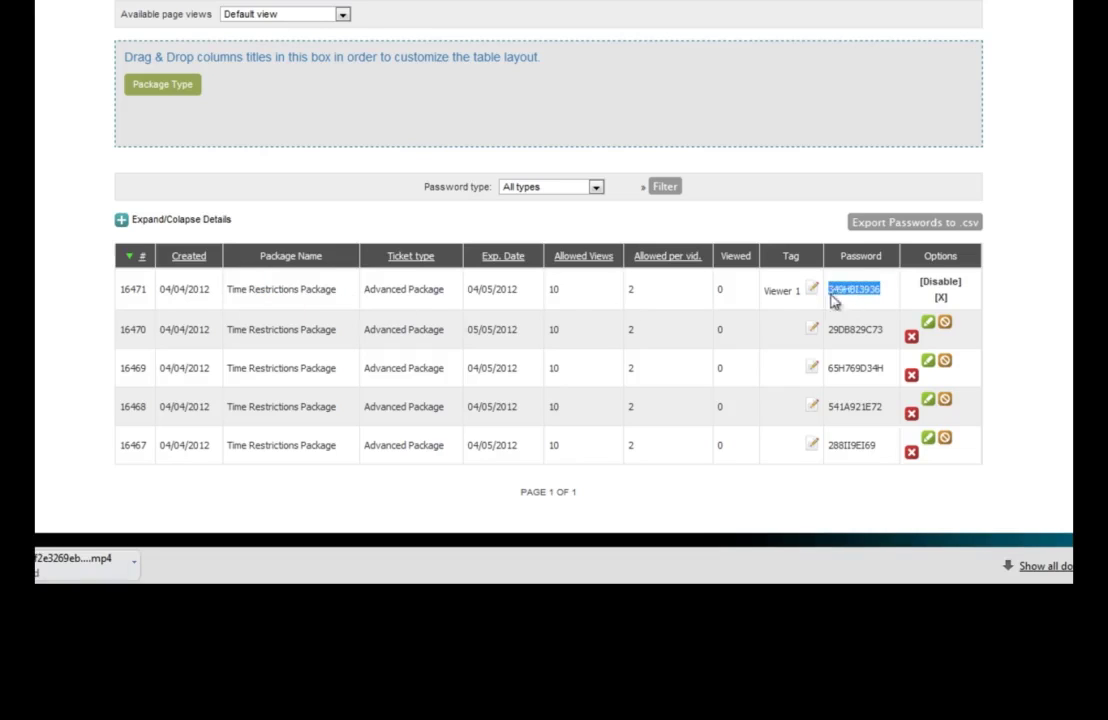
right_click(849, 297)
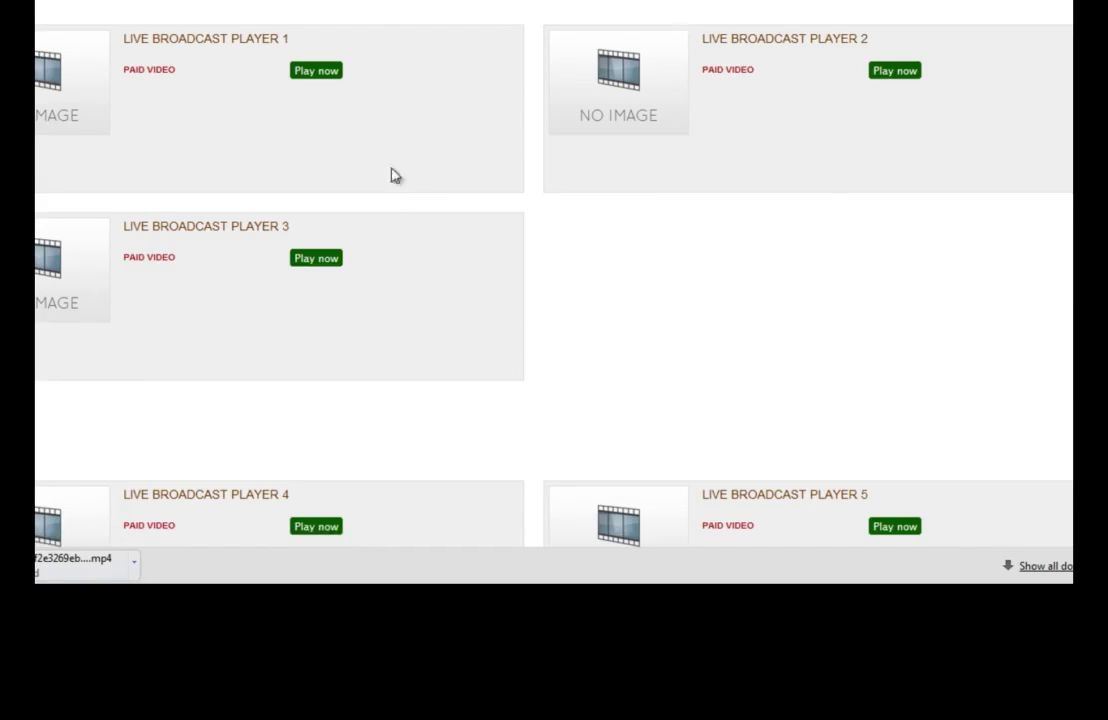
click(324, 84)
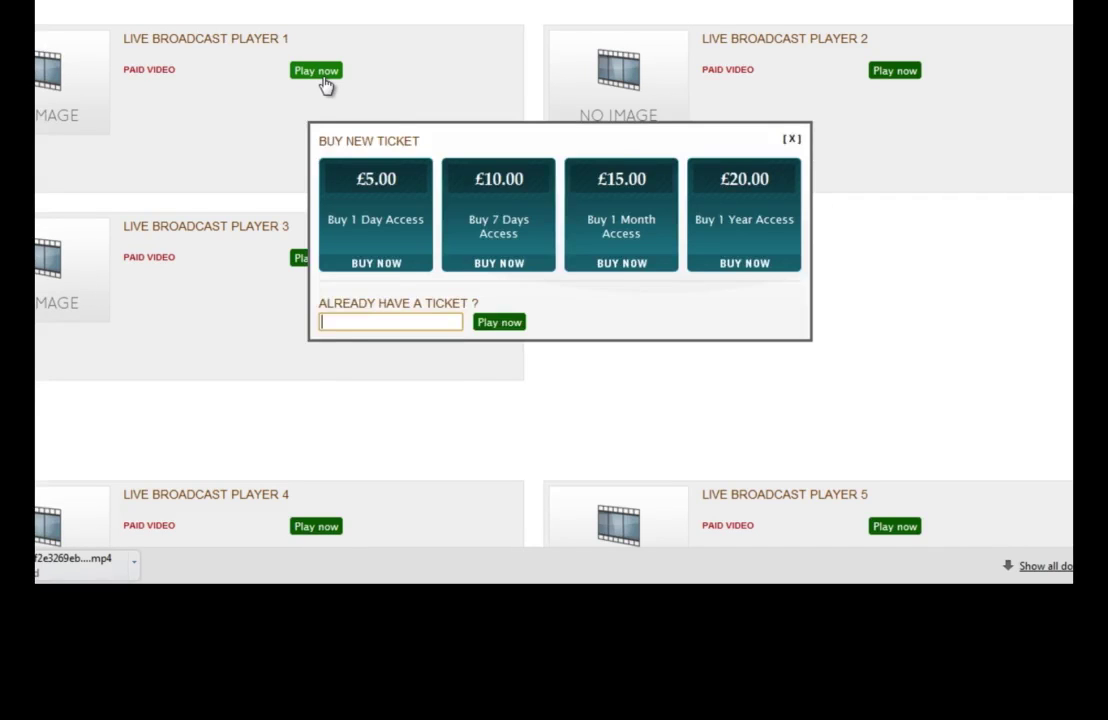
click(385, 321)
right_click(385, 321)
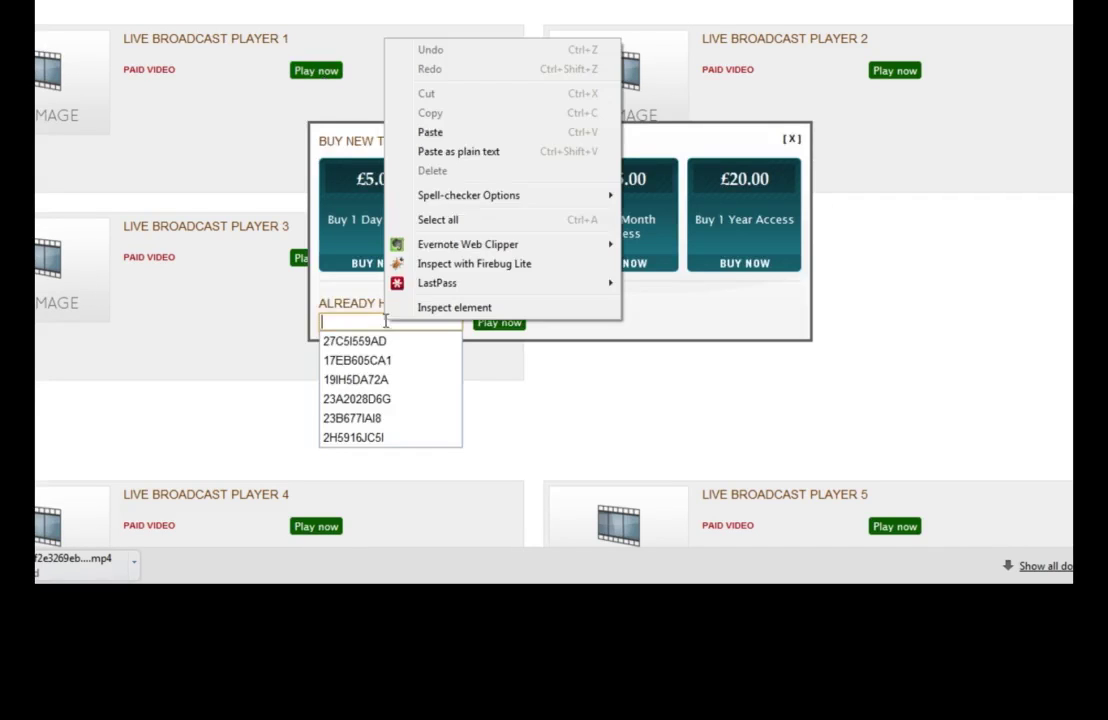
click(447, 132)
click(515, 324)
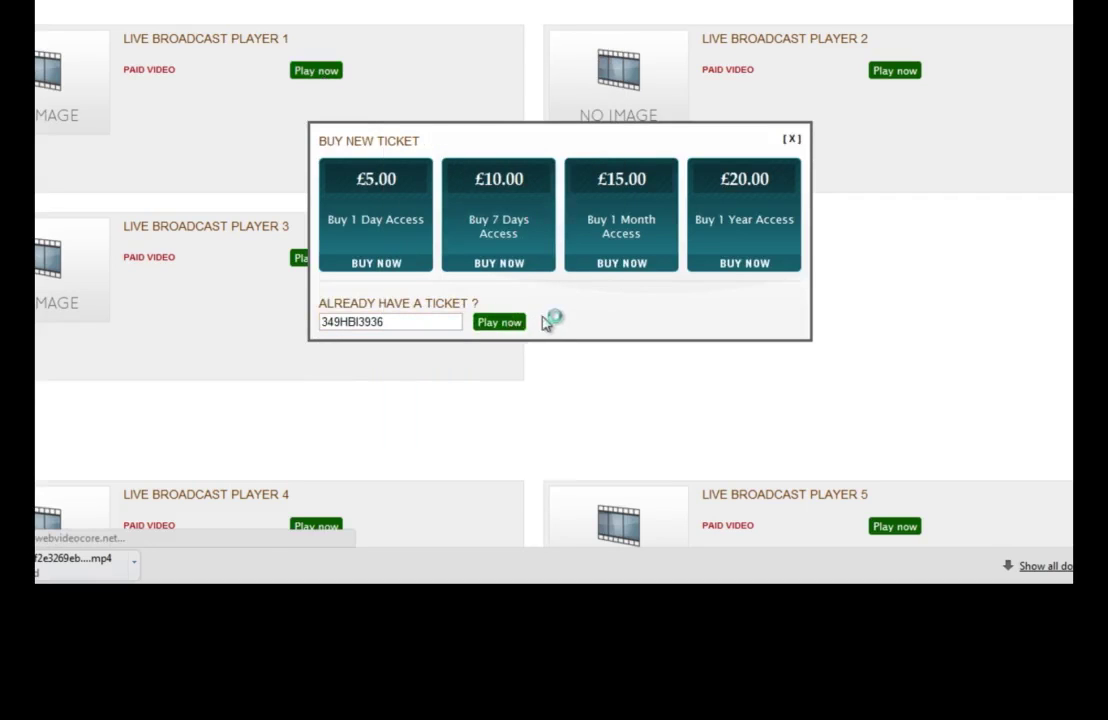
Step: Return to the playlist and bring up Live Broadcast Player 5's ticket offer
click(55, 18)
scroll(559, 371, down, 3)
scroll(712, 364, up, 3)
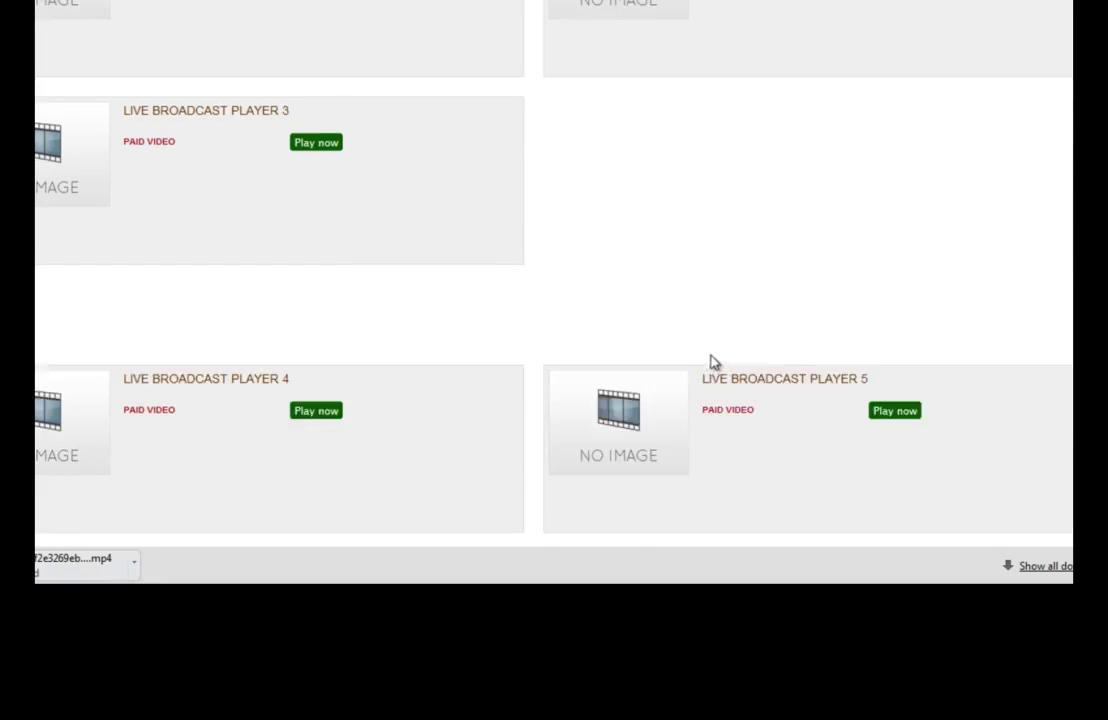
scroll(797, 397, up, 1)
scroll(841, 445, down, 3)
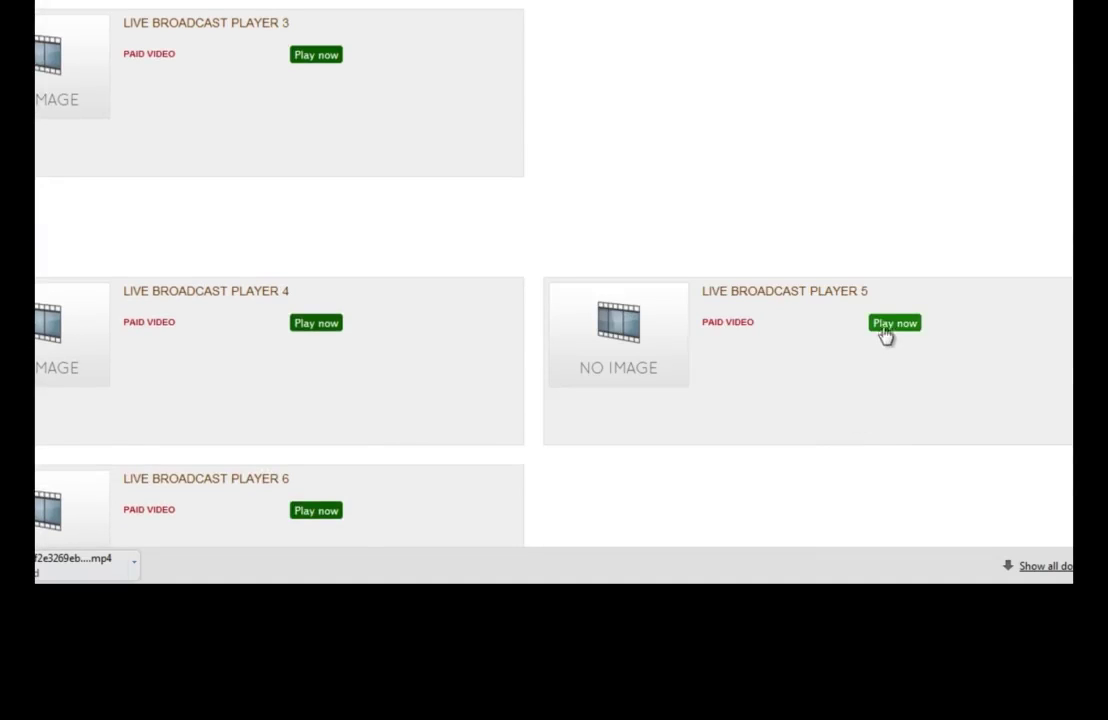
click(888, 332)
scroll(587, 460, down, 3)
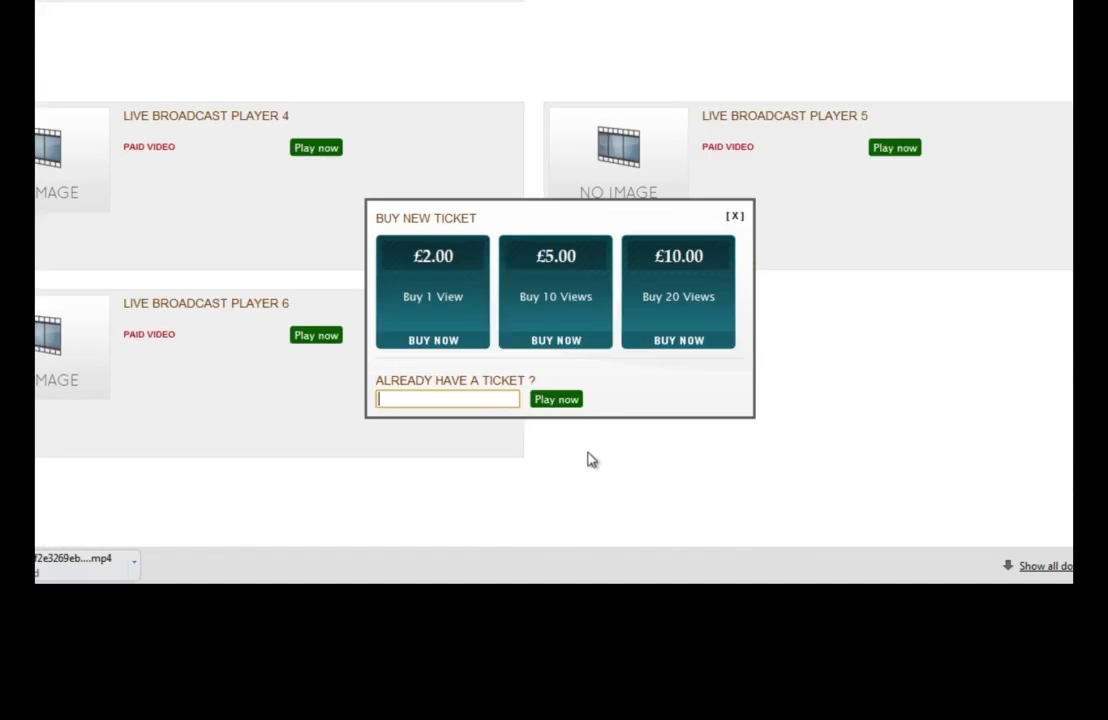
right_click(452, 400)
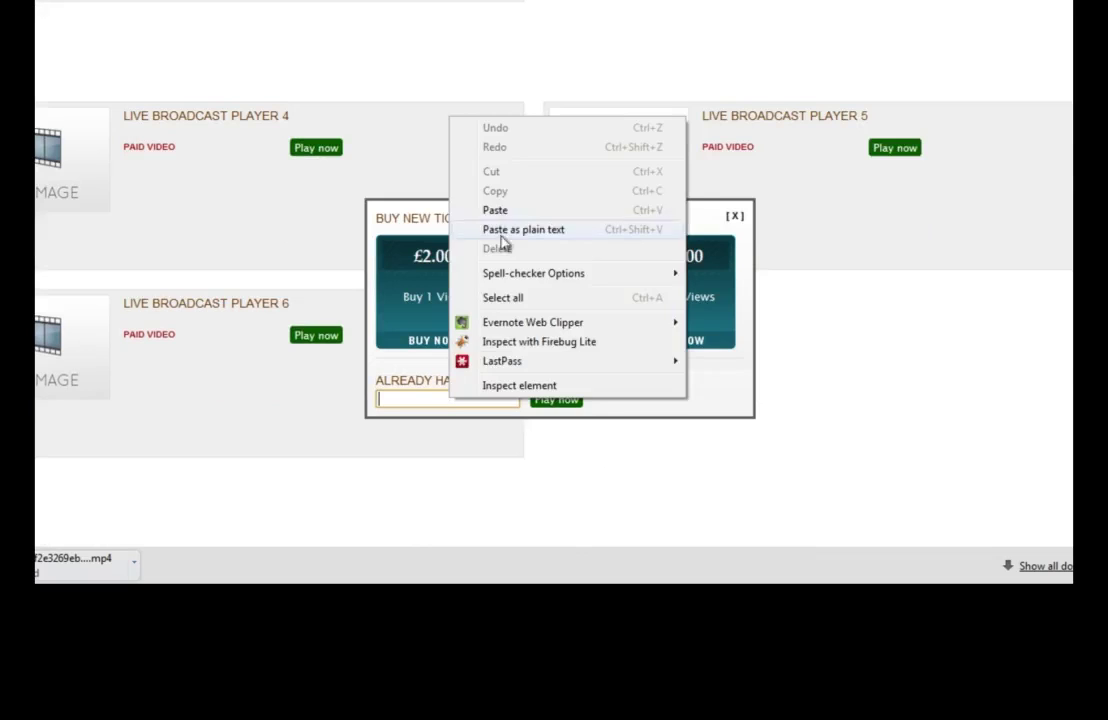
click(515, 209)
click(556, 402)
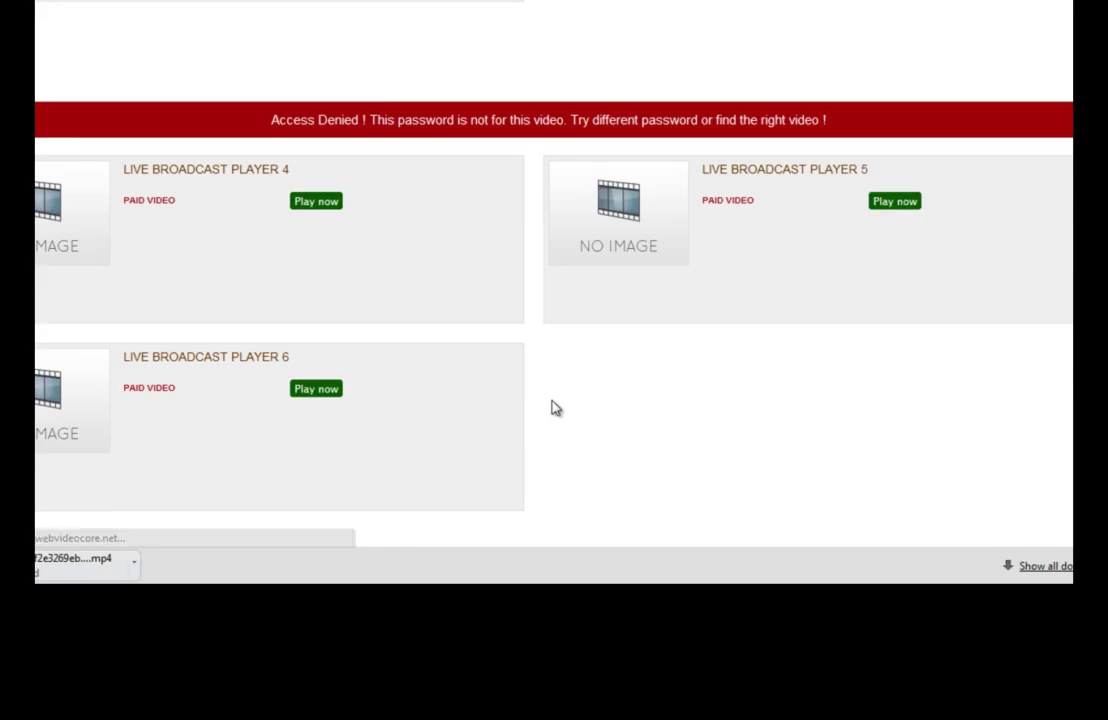
drag(270, 120, 648, 120)
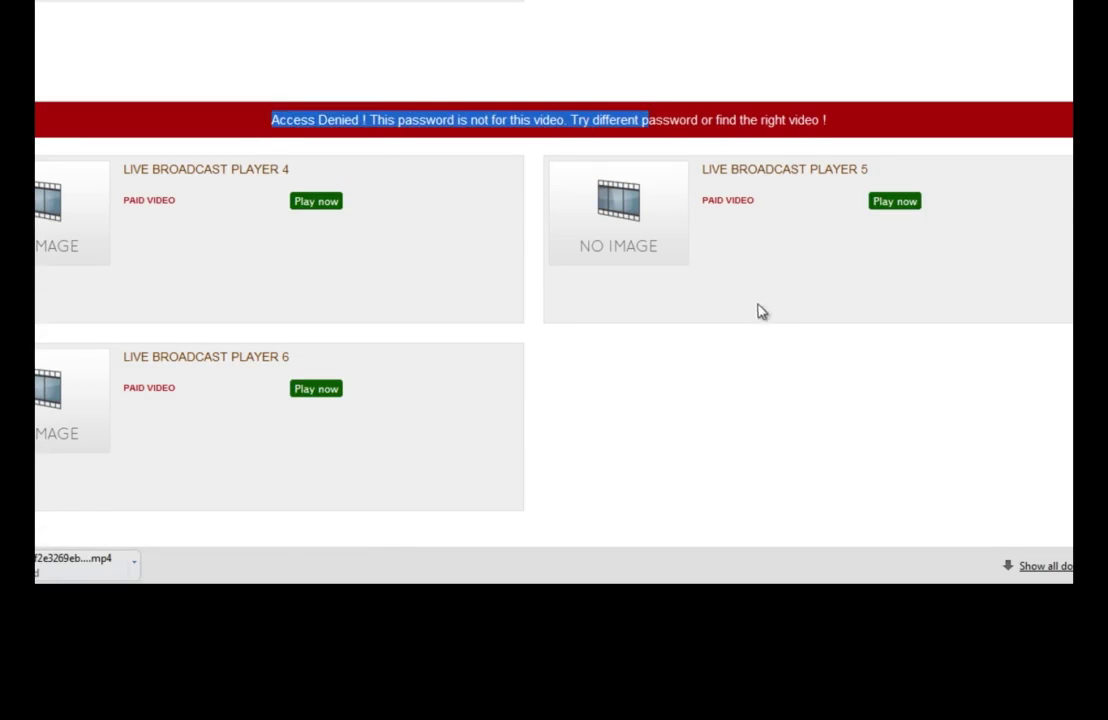
Step: Reopen Player 5's Buy New Ticket popup and close it
scroll(725, 351, up, 2)
scroll(712, 317, up, 1)
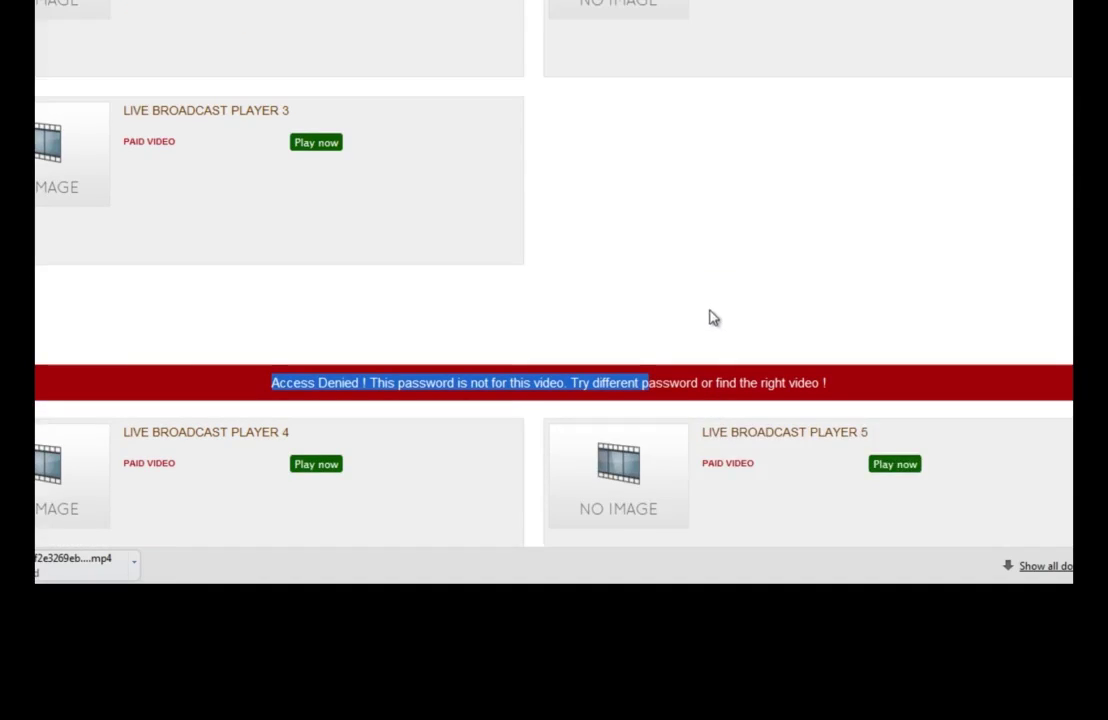
scroll(712, 317, down, 1)
scroll(831, 371, down, 1)
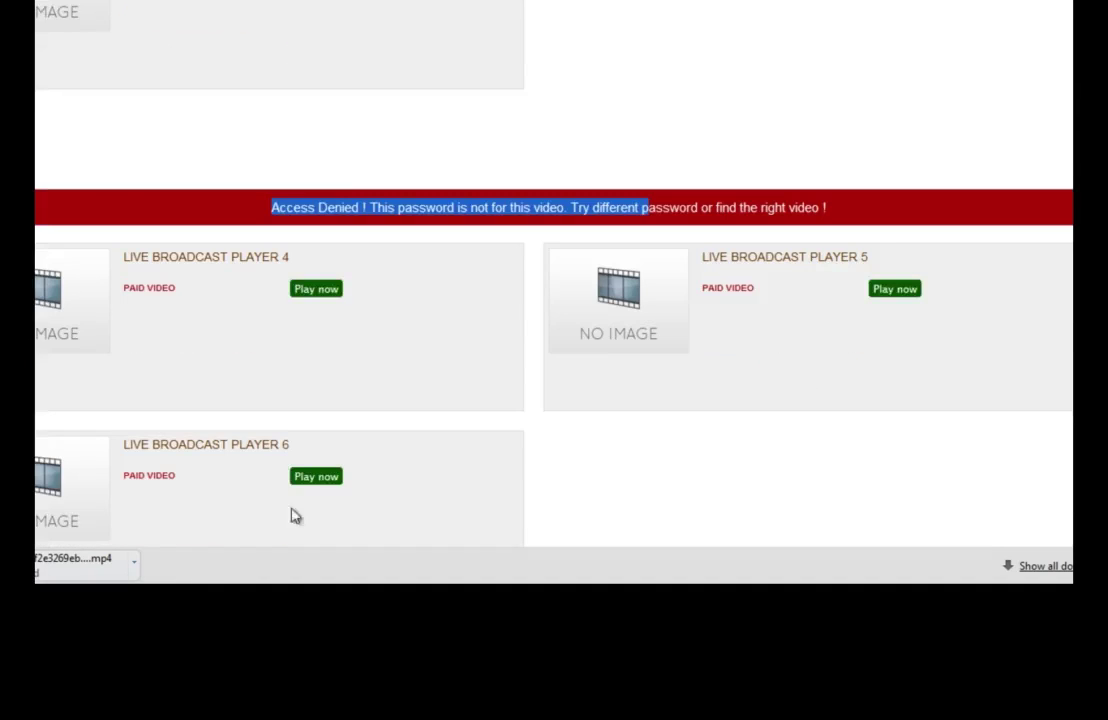
drag(294, 514, 305, 487)
click(305, 484)
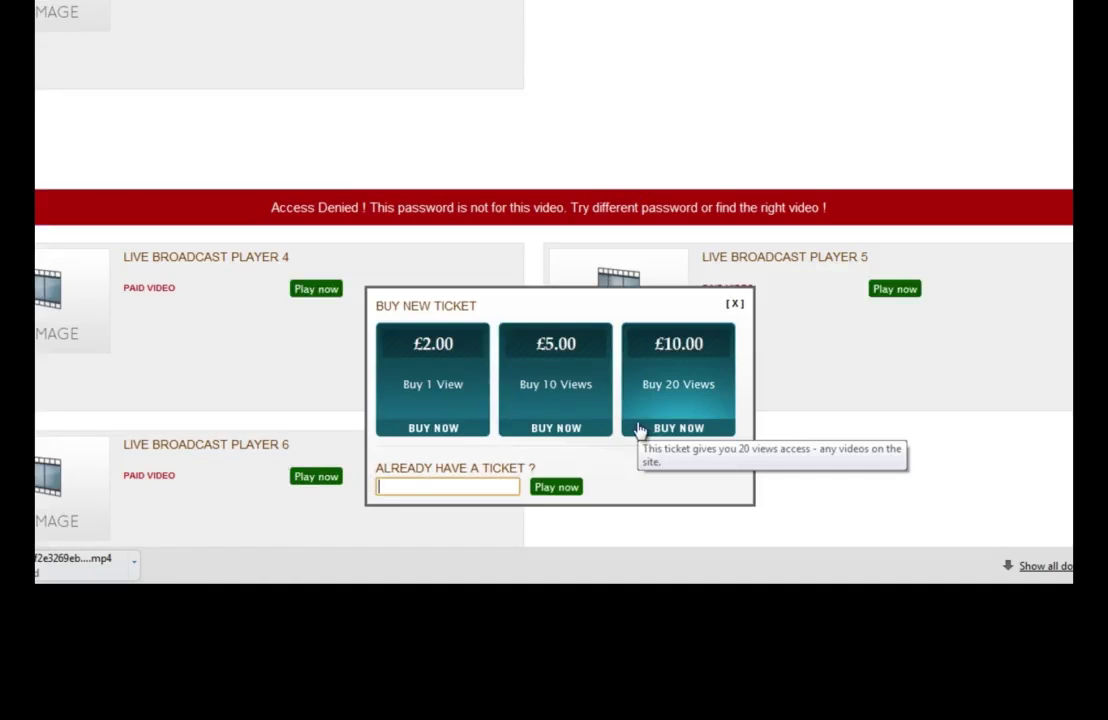
click(704, 165)
scroll(712, 183, up, 3)
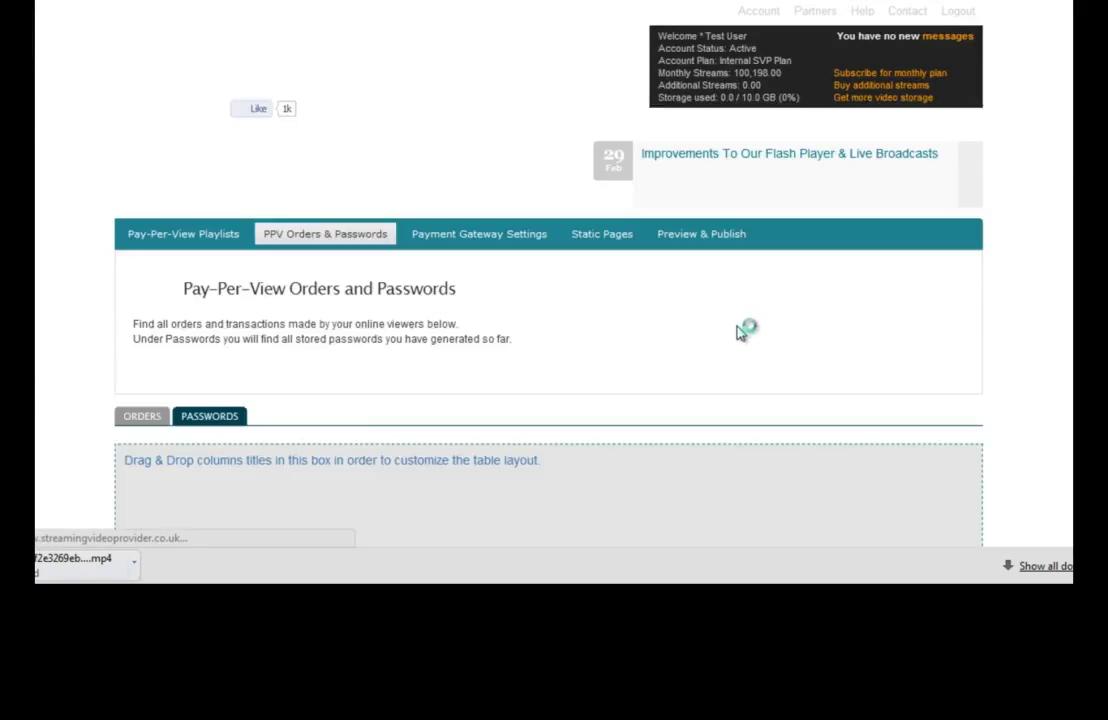
scroll(753, 333, down, 1)
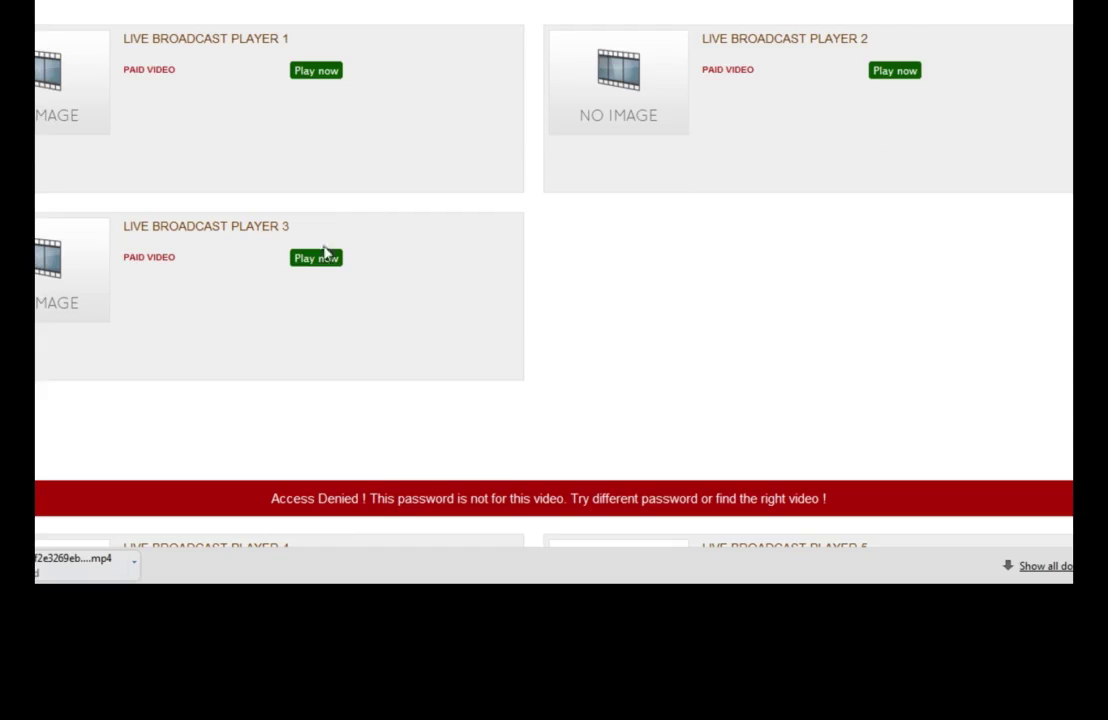
click(318, 256)
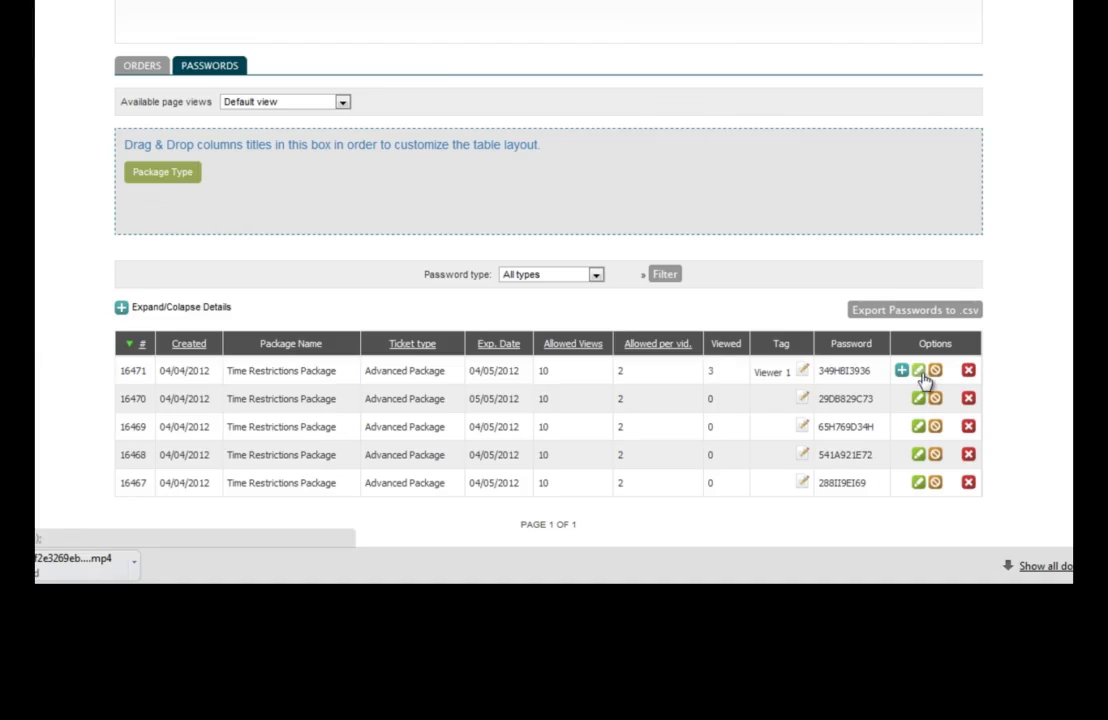
click(920, 372)
click(659, 376)
text(3)
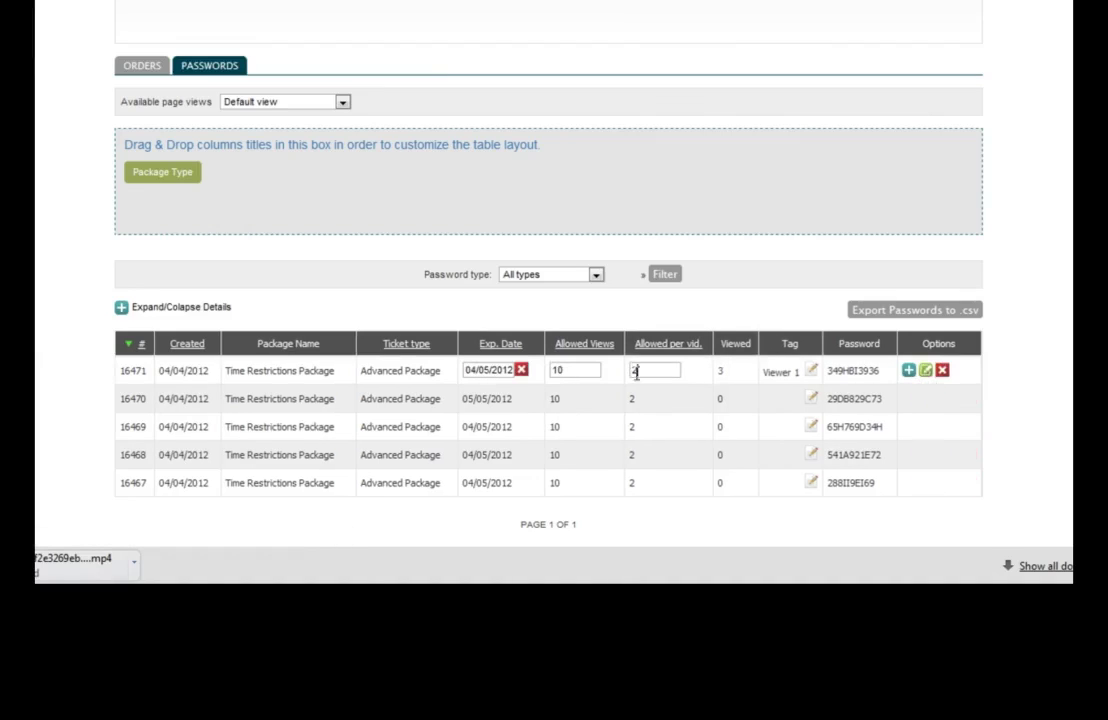
click(925, 371)
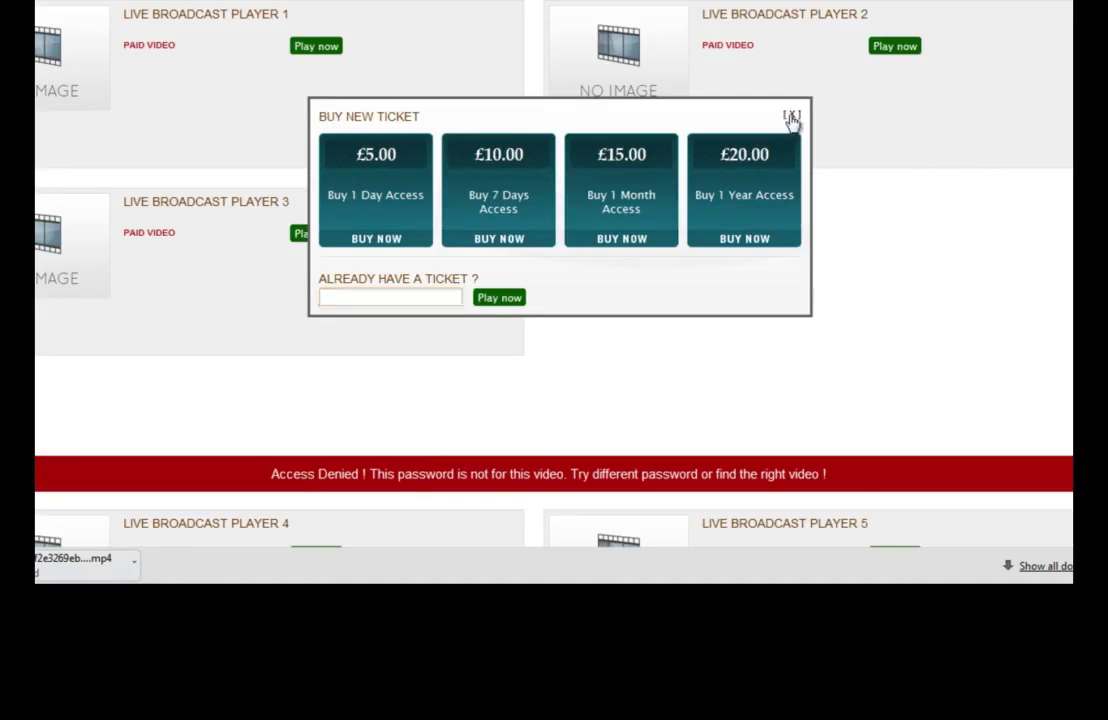
Step: Close the playlist's Buy New Ticket popup and scroll to the Passwords table
click(791, 115)
scroll(333, 68, up, 1)
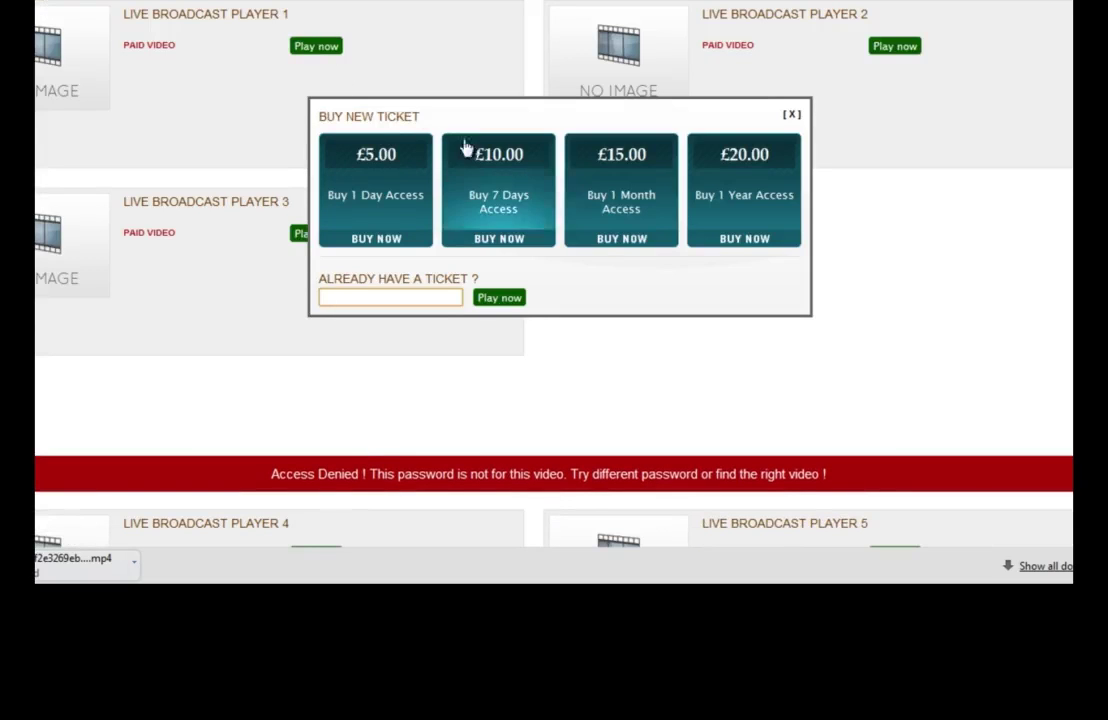
click(791, 117)
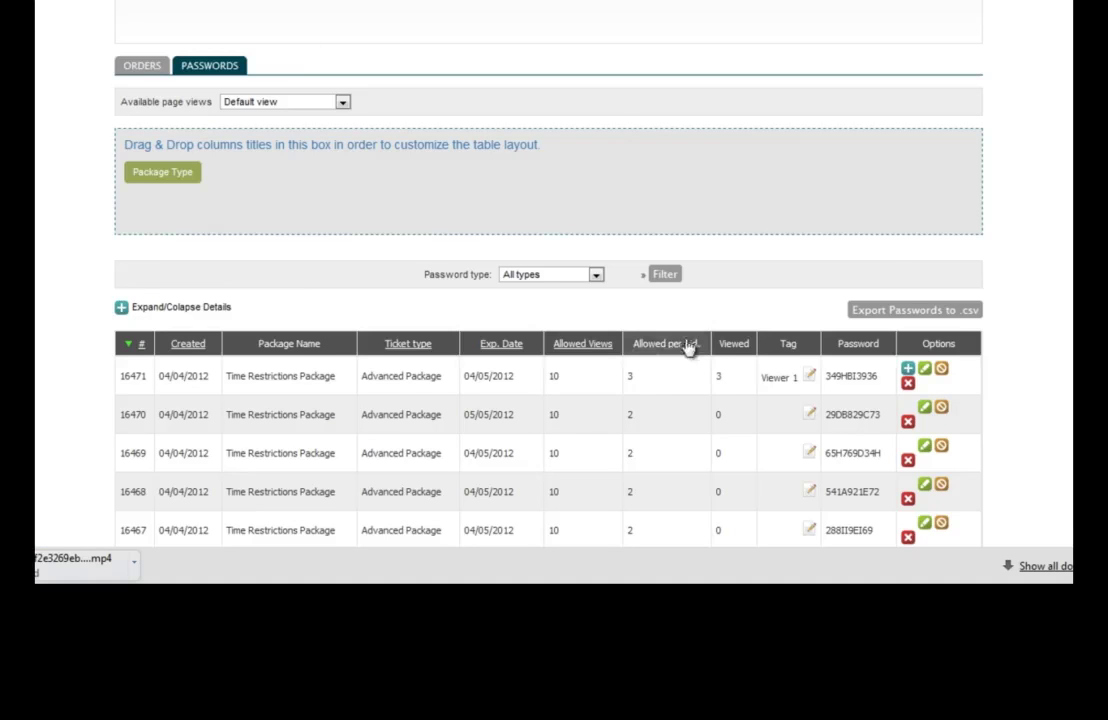
scroll(688, 347, down, 1)
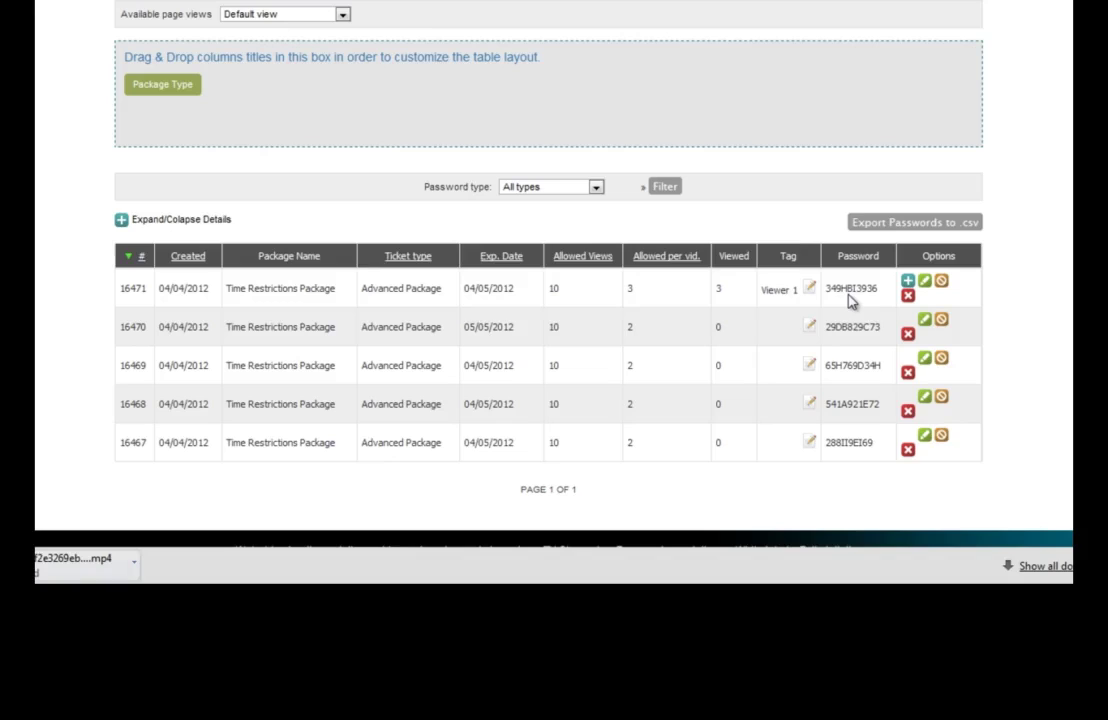
Step: Disable password row 16471, then dismiss Player 2's ticket offer
click(941, 283)
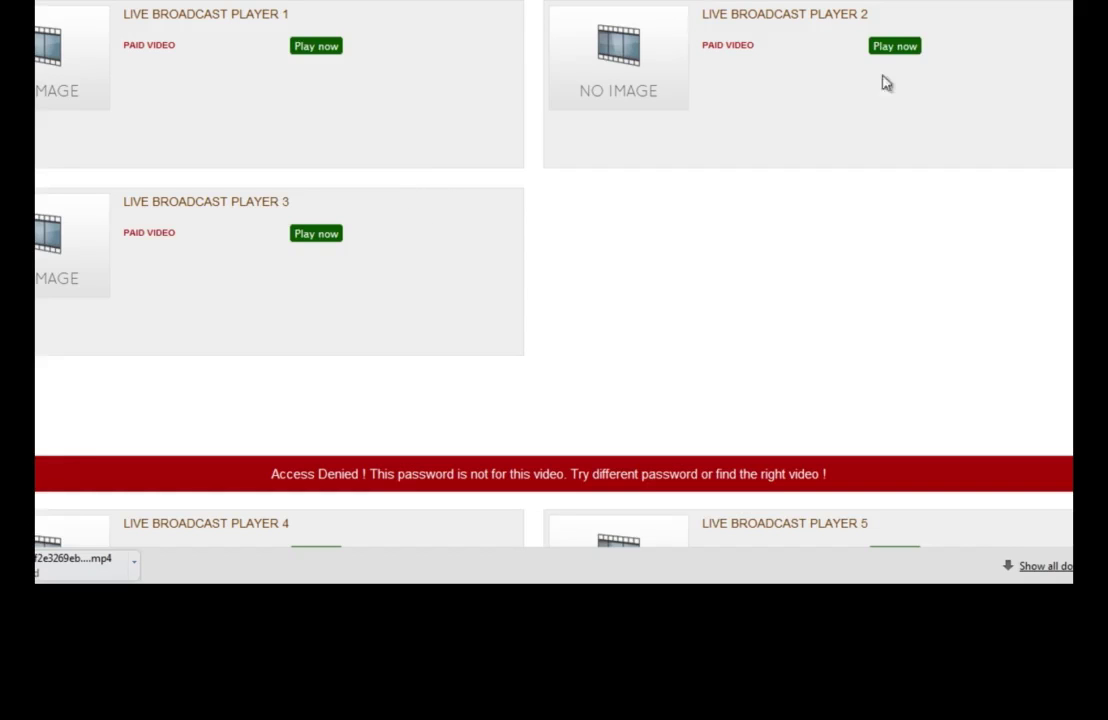
click(894, 46)
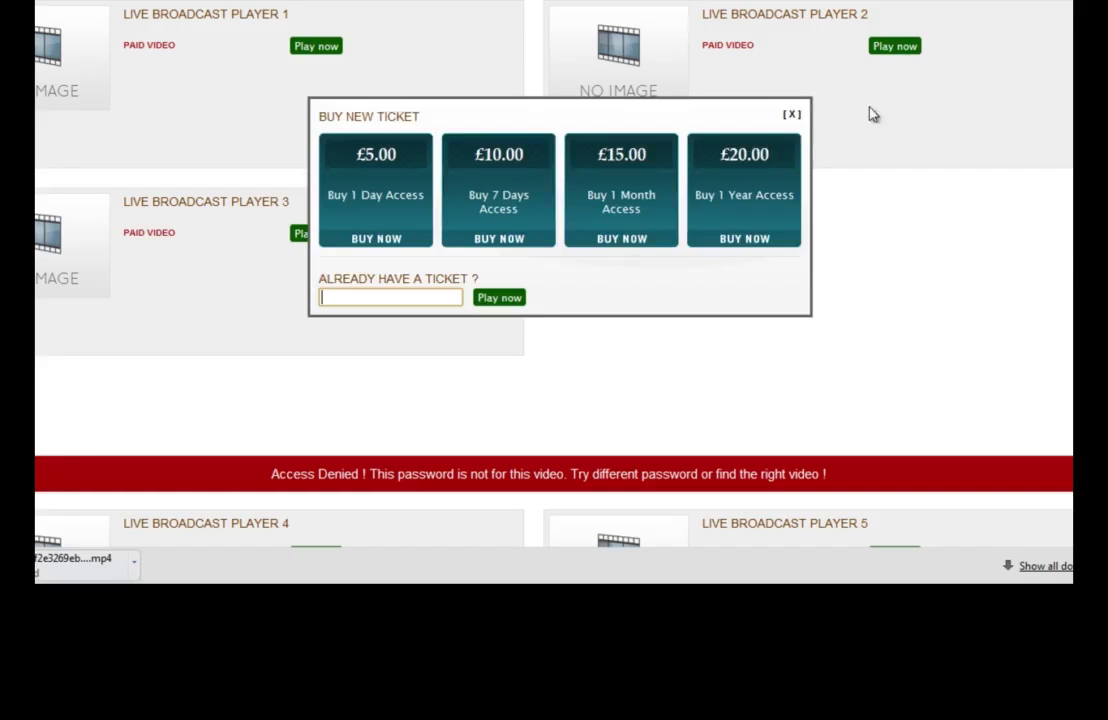
click(791, 112)
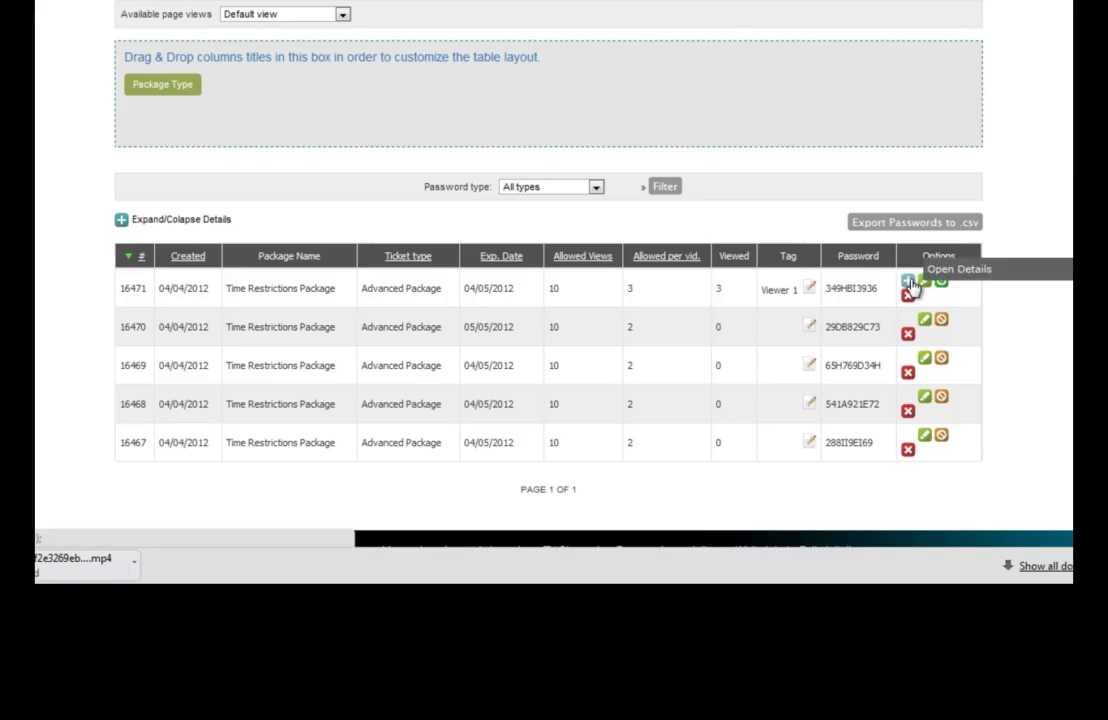
click(908, 283)
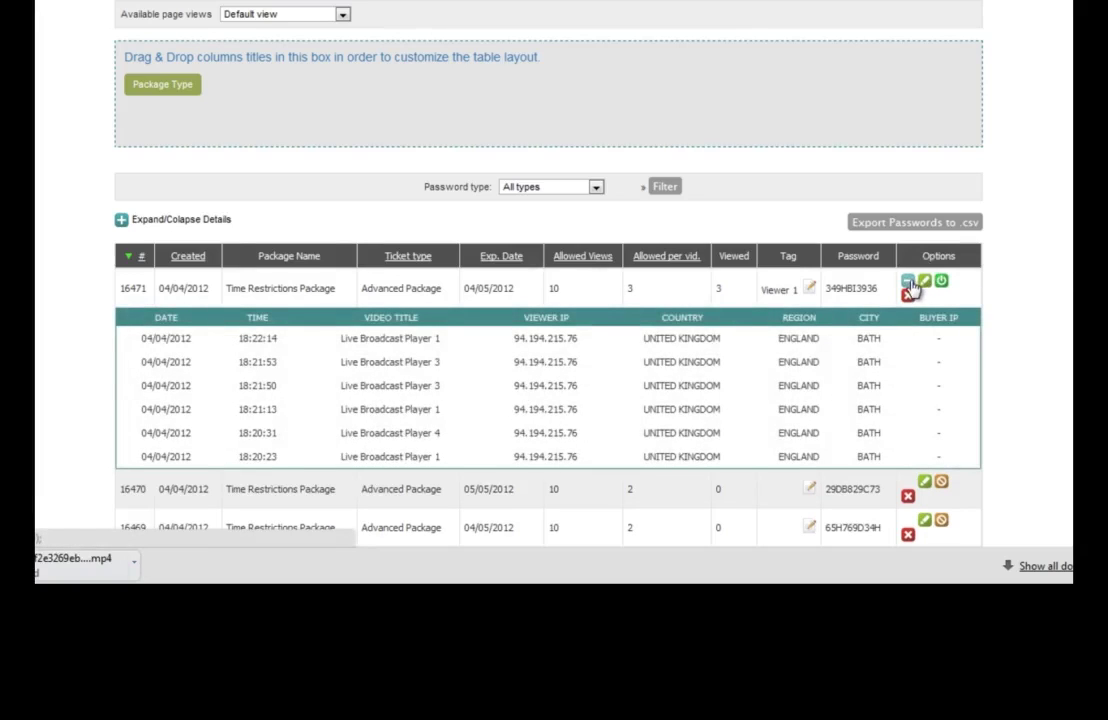
click(122, 220)
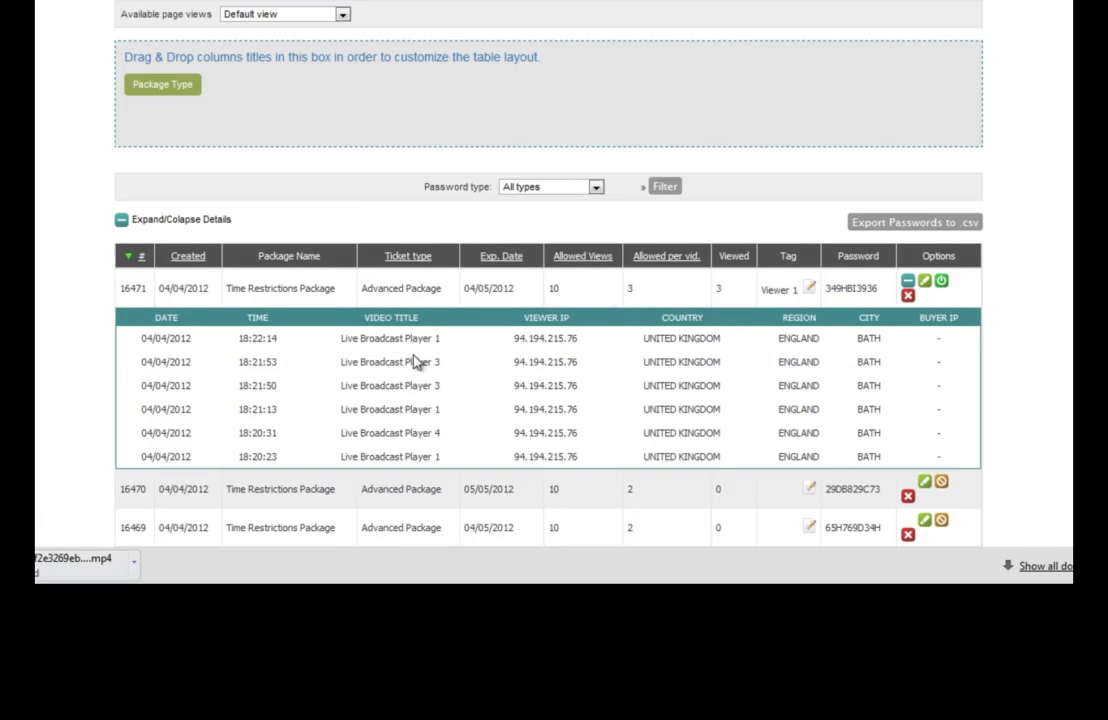
click(908, 282)
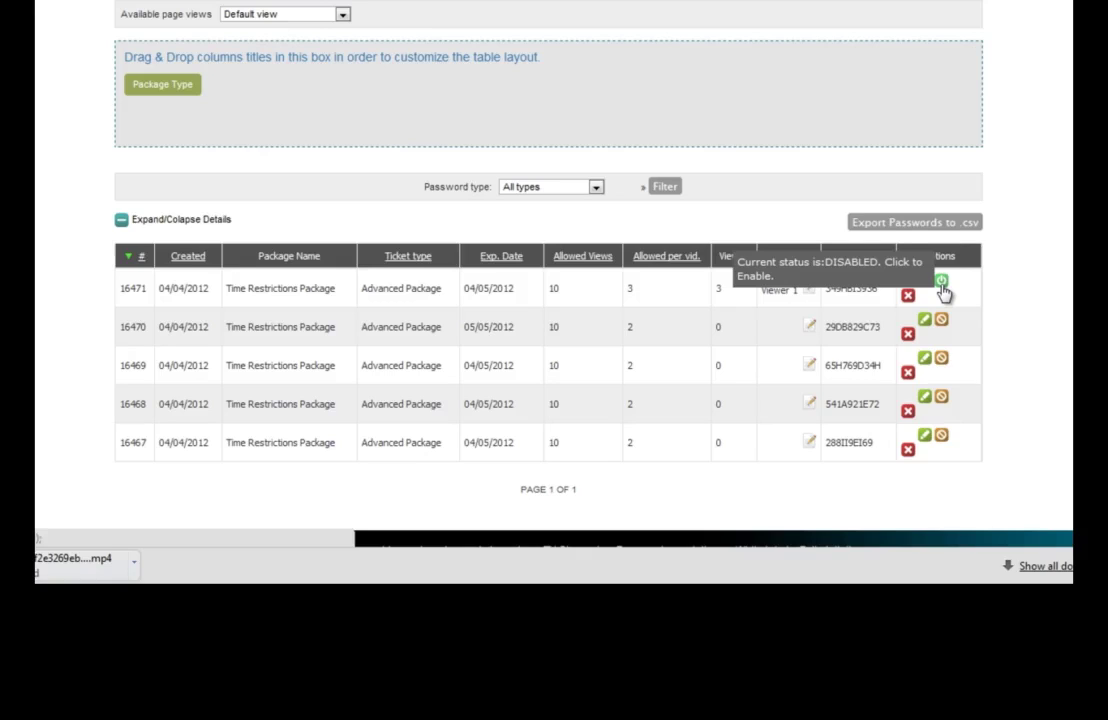
click(941, 283)
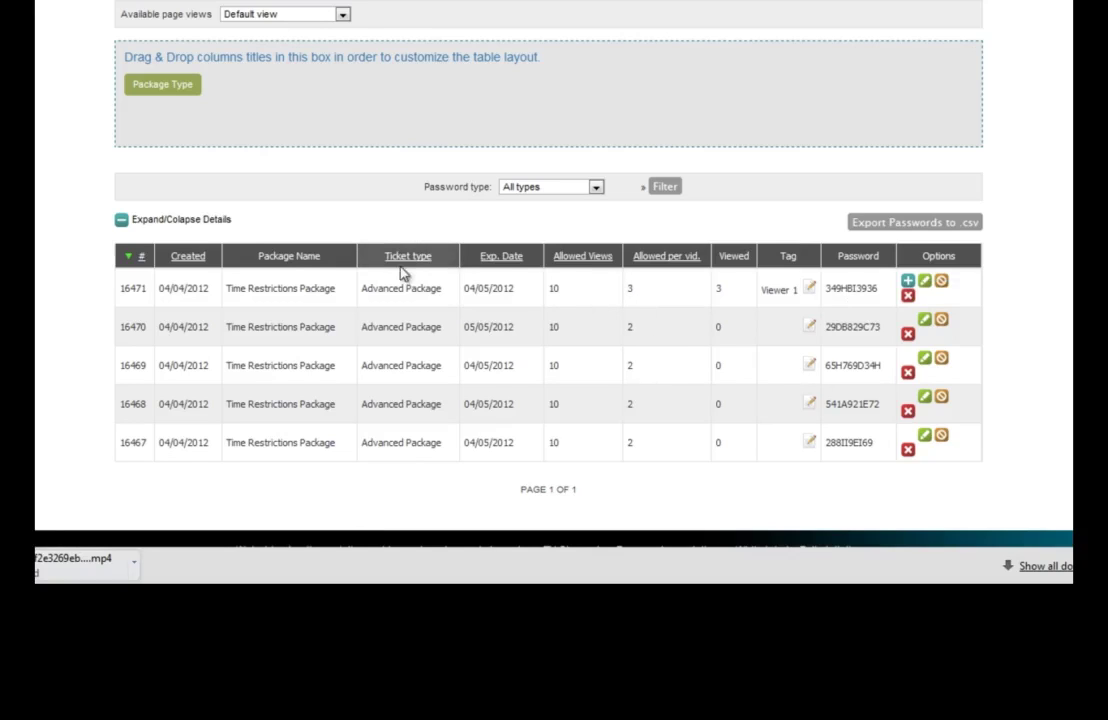
Step: Filter passwords to the Advanced Package 'Time Restrictions Package' and place a Package Type column beside Package Name
click(560, 186)
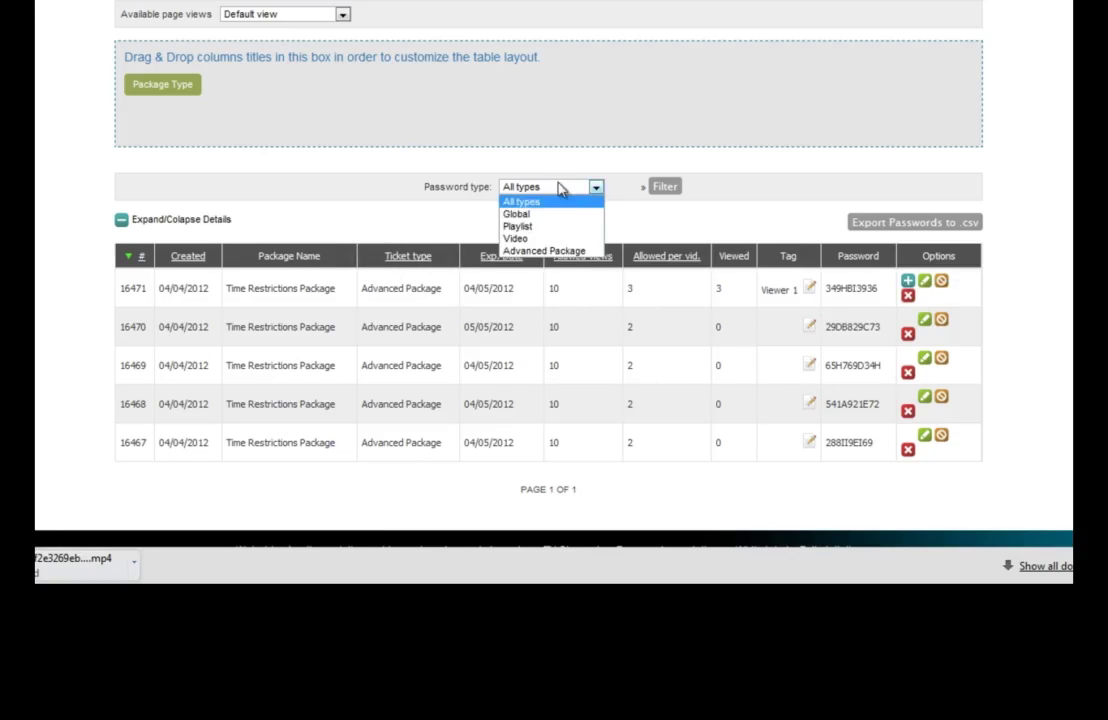
click(560, 250)
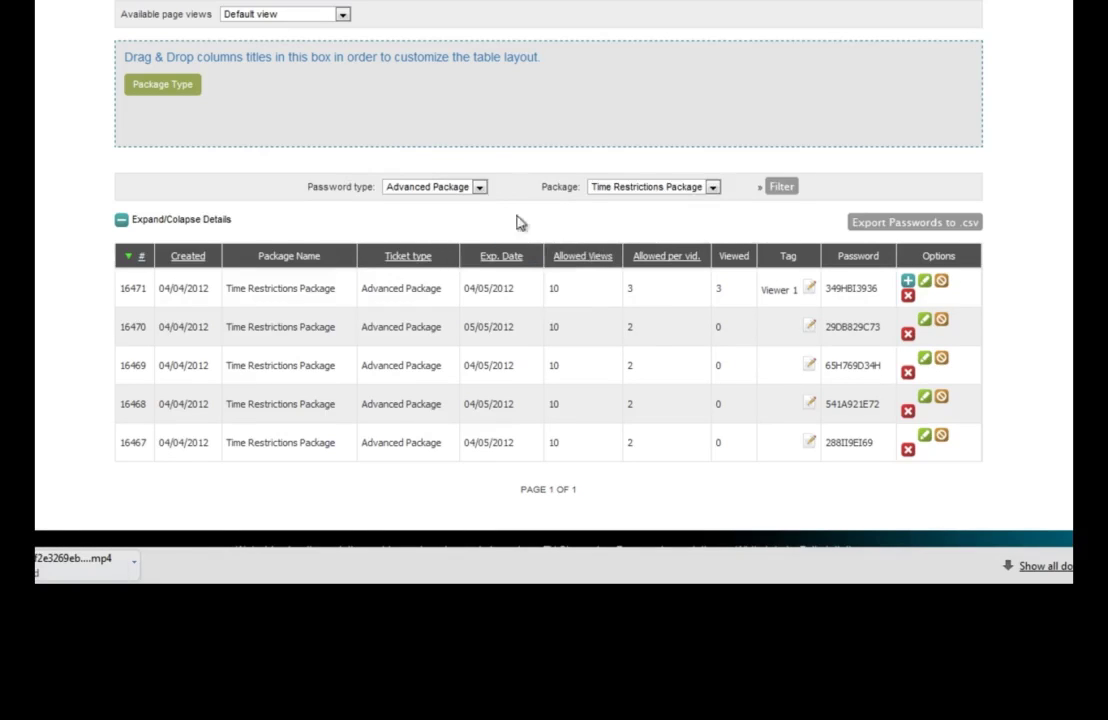
click(712, 187)
click(617, 198)
drag(183, 122, 398, 287)
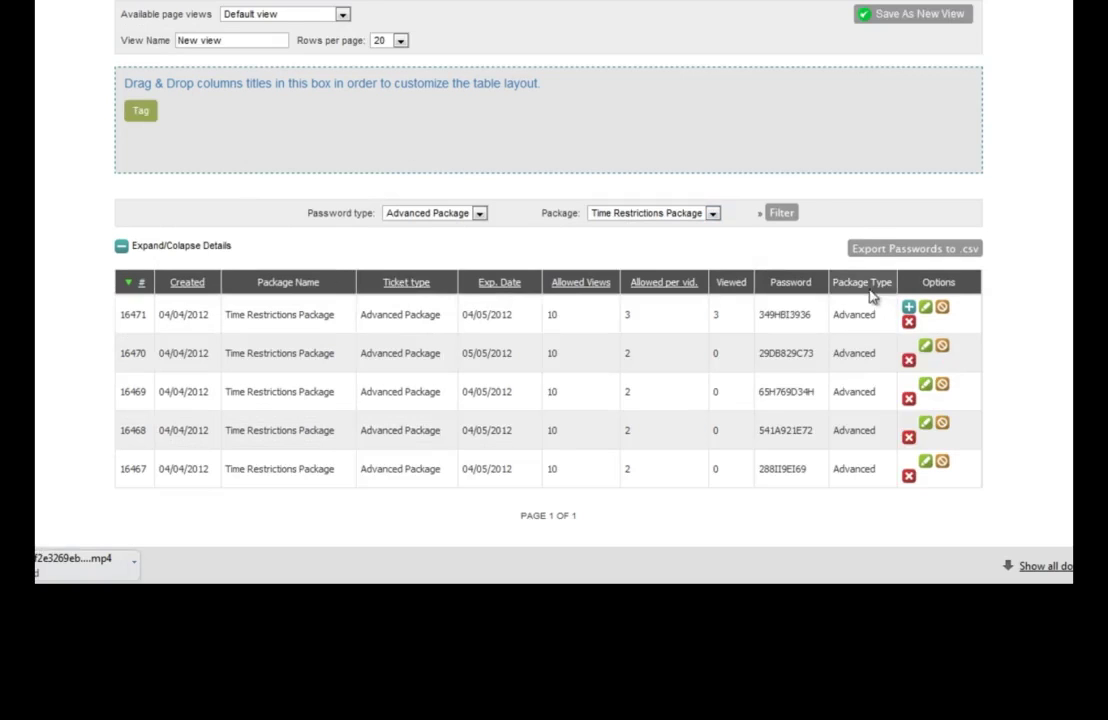
drag(870, 294, 366, 312)
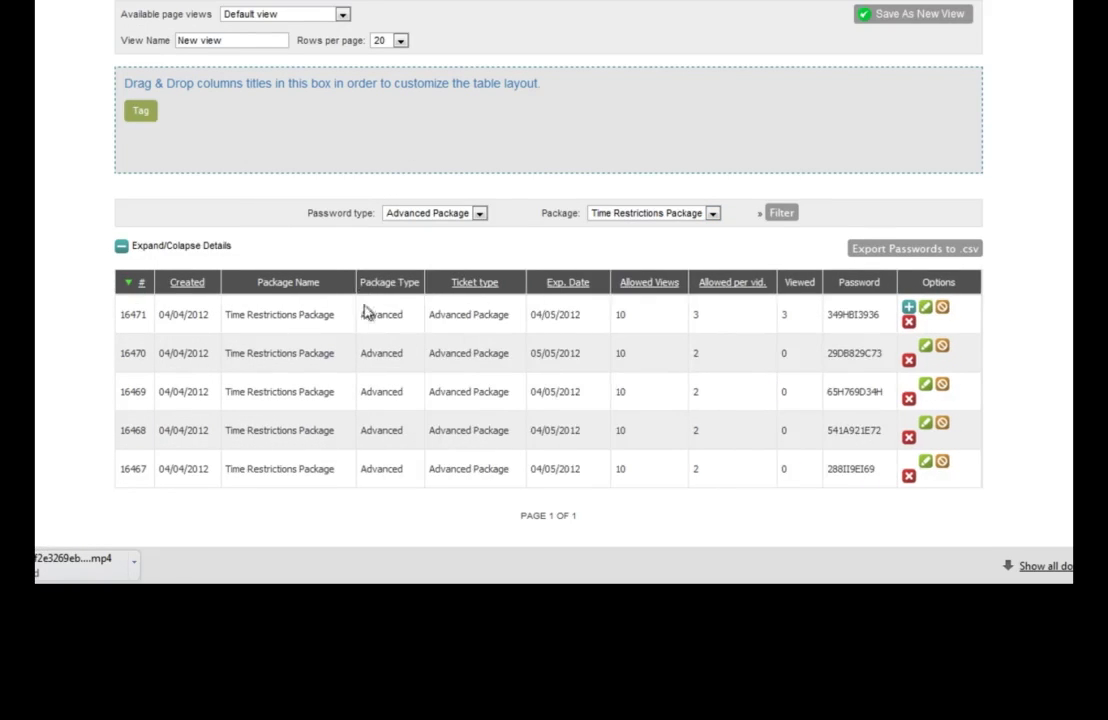